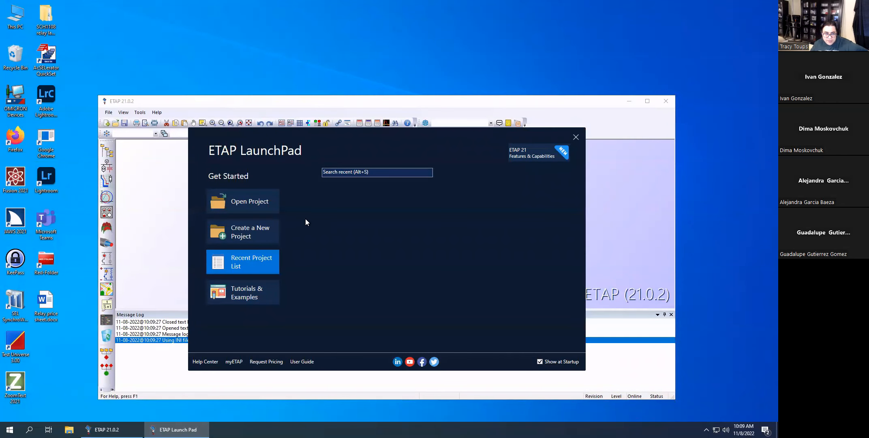
# Open the LAB2 project from the Lab 7 folder in Documents > ETAP files, logging in with ETAP Authentication.
pyautogui.click(247, 205)
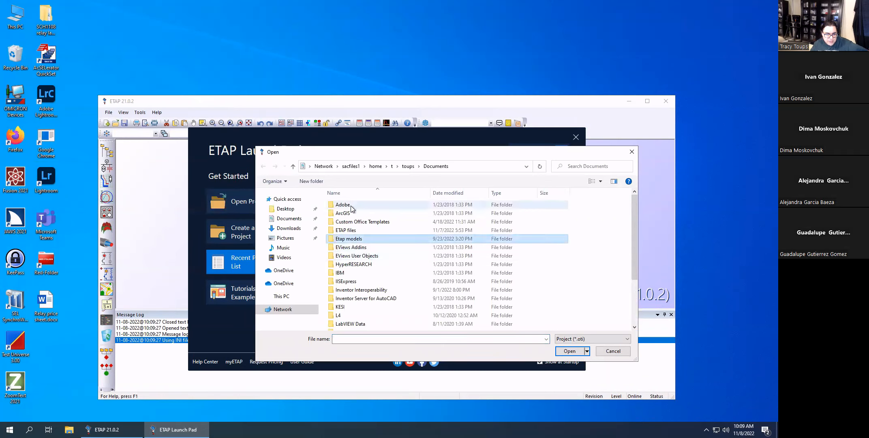
pyautogui.doubleClick(385, 239)
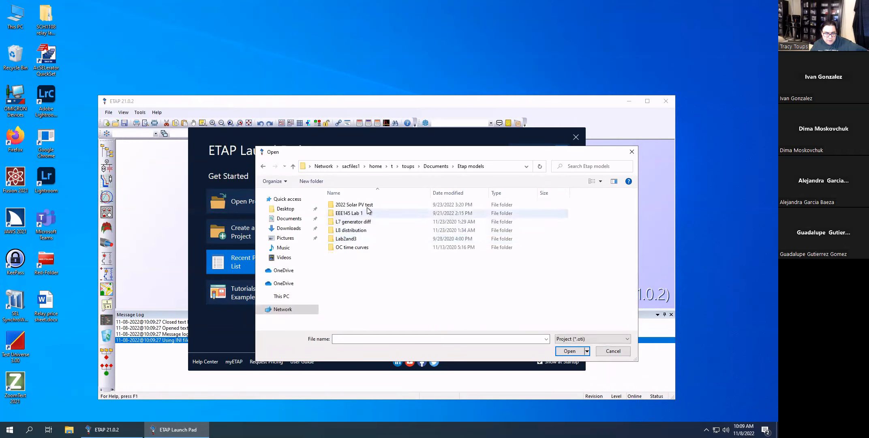
pyautogui.click(436, 165)
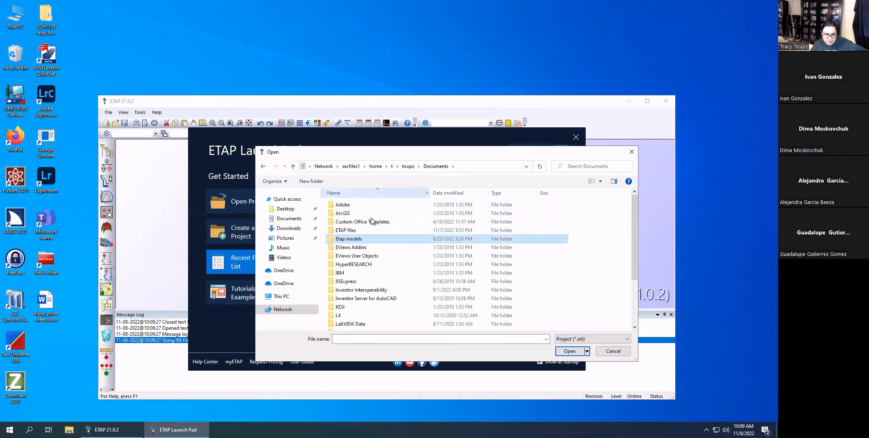
pyautogui.doubleClick(352, 231)
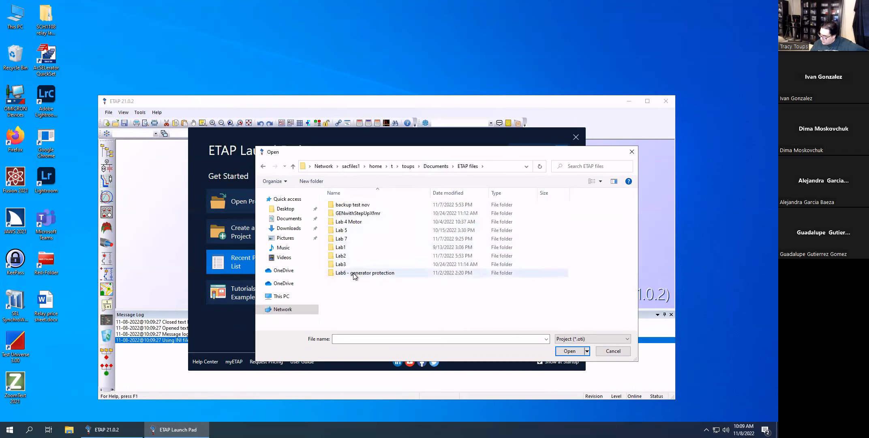
pyautogui.doubleClick(354, 238)
pyautogui.doubleClick(354, 212)
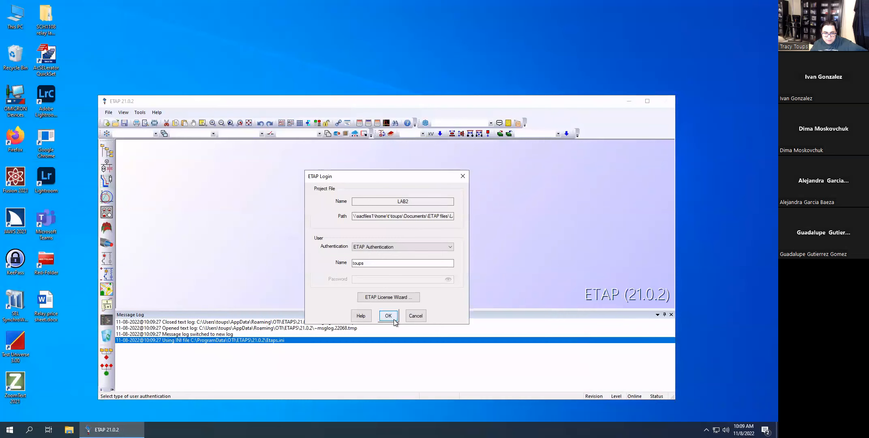
pyautogui.click(394, 320)
pyautogui.click(390, 314)
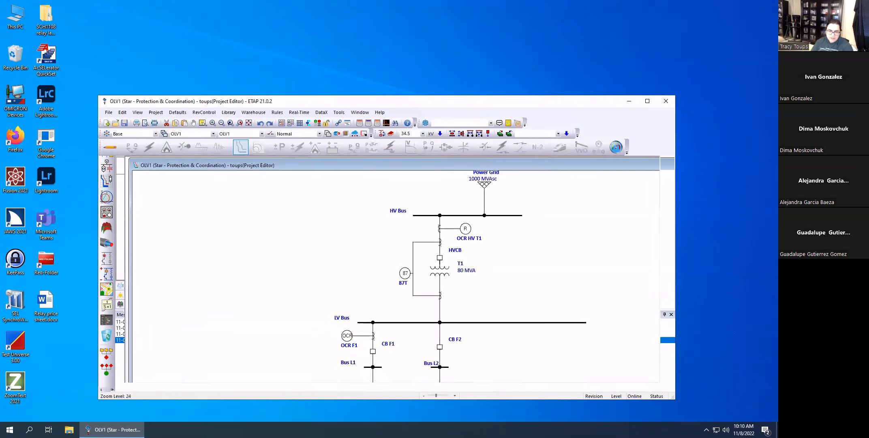
# Enlarge the project window on the desktop and examine the current transformer feeding relay OCR HV T1 on the one-line diagram.
pyautogui.moveTo(369, 101); pyautogui.dragTo(330, 27)
pyautogui.moveTo(636, 325); pyautogui.dragTo(712, 410)
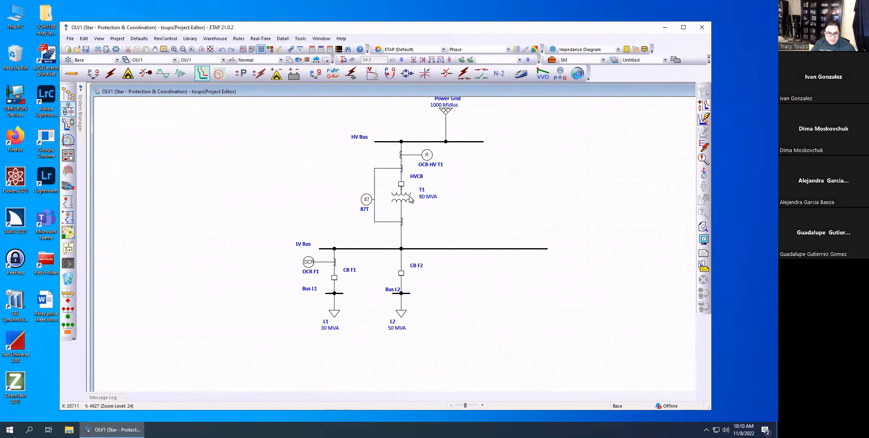
pyautogui.scroll(5, 400, 186)
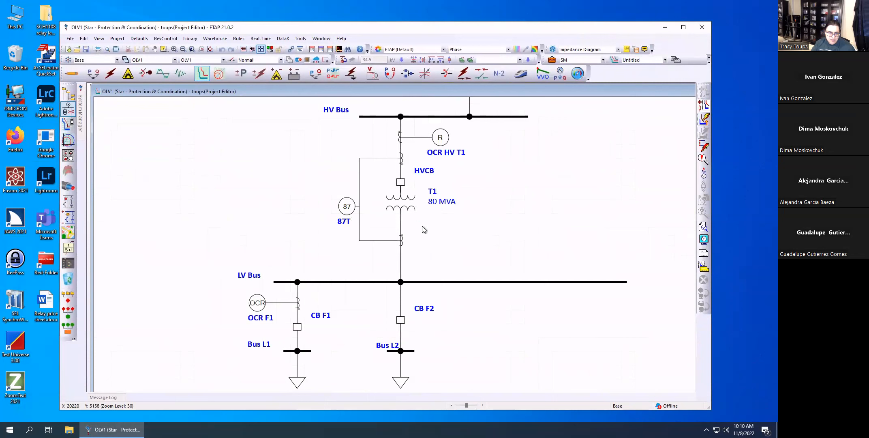
pyautogui.scroll(1, 406, 181)
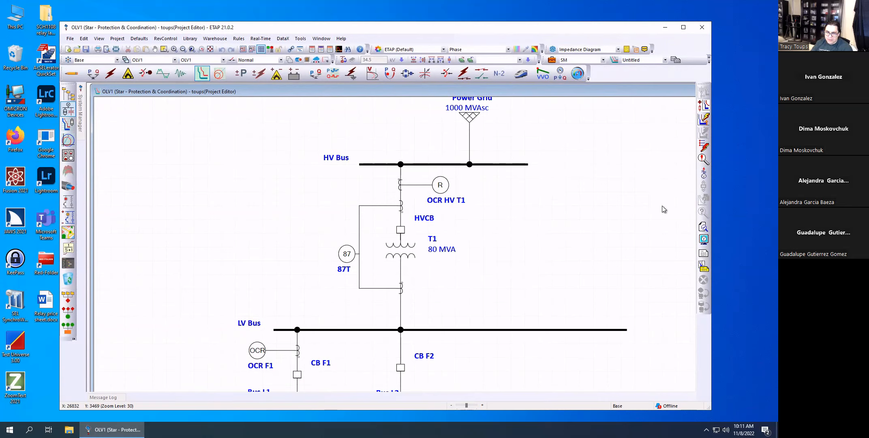
pyautogui.click(400, 185)
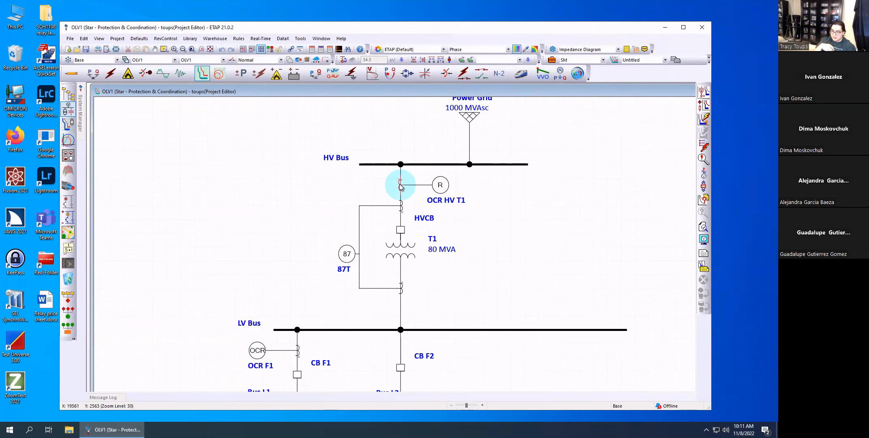
pyautogui.click(400, 185)
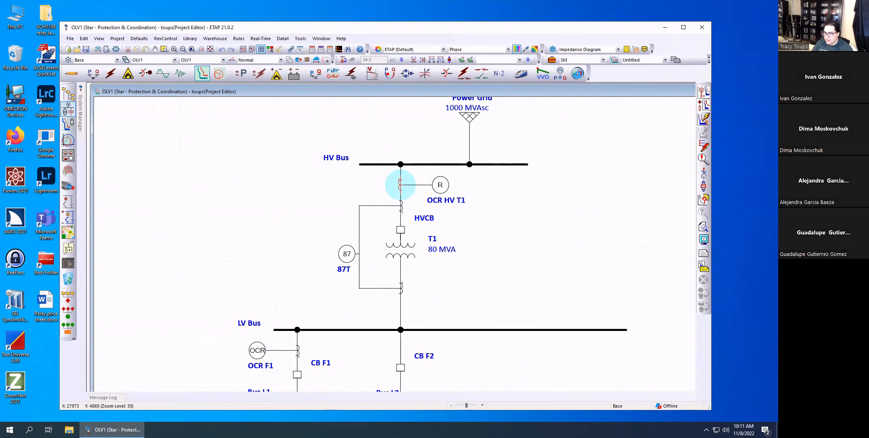
# Switch to Edit mode and inspect the CT inputs and breaker interlock output of differential relay 87T.
pyautogui.click(317, 237)
pyautogui.click(71, 73)
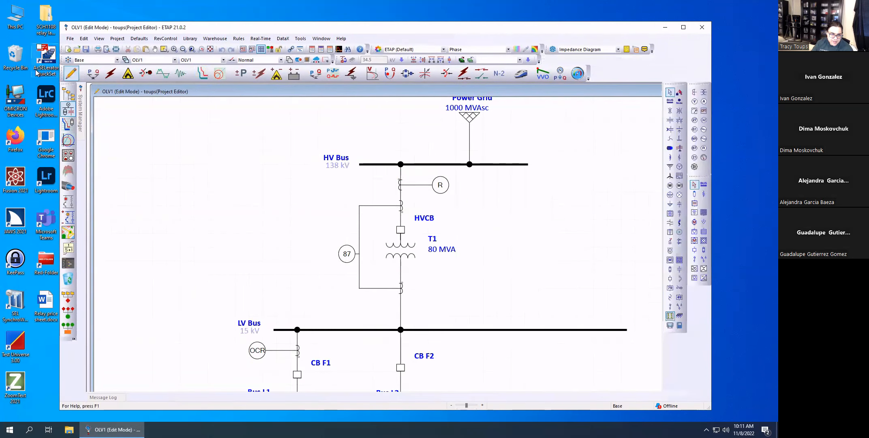
pyautogui.click(348, 255)
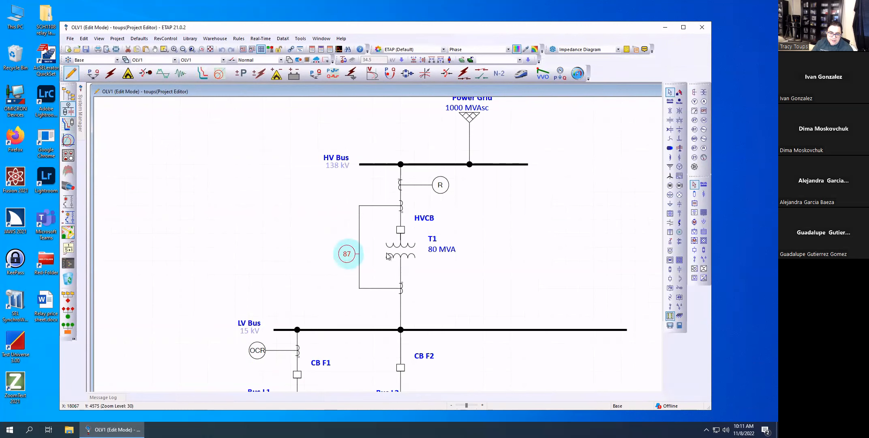
pyautogui.doubleClick(347, 254)
pyautogui.moveTo(322, 86); pyautogui.dragTo(375, 83)
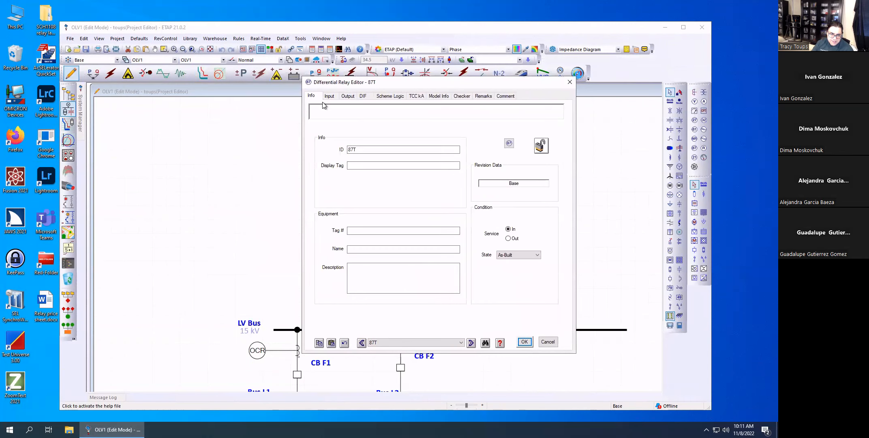
pyautogui.click(334, 96)
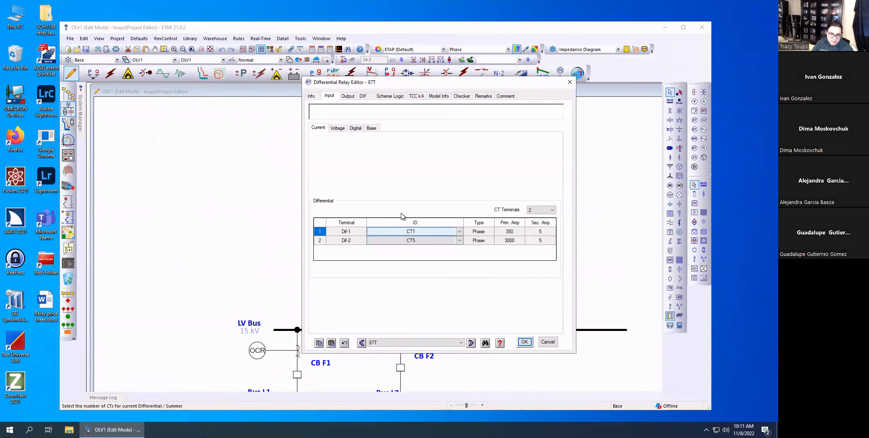
pyautogui.click(349, 96)
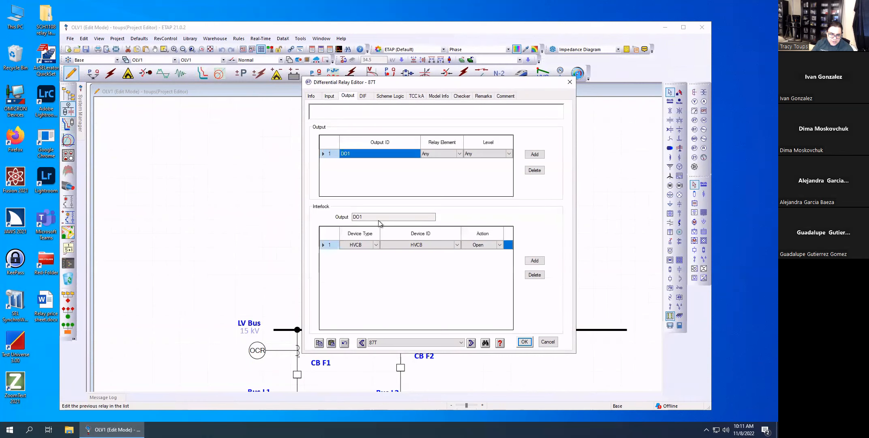
pyautogui.moveTo(428, 85); pyautogui.dragTo(164, 80)
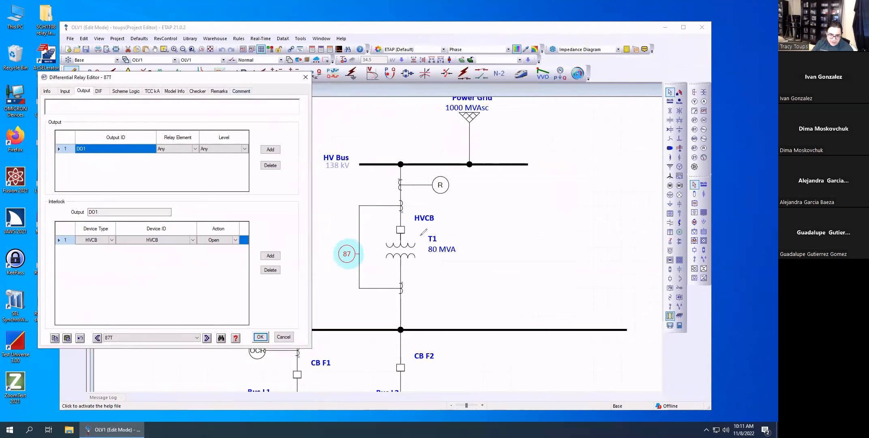
pyautogui.moveTo(413, 218)
pyautogui.mouseDown()
pyautogui.moveTo(412, 231)
pyautogui.moveTo(384, 221)
pyautogui.moveTo(422, 221)
pyautogui.moveTo(390, 212)
pyautogui.mouseUp()
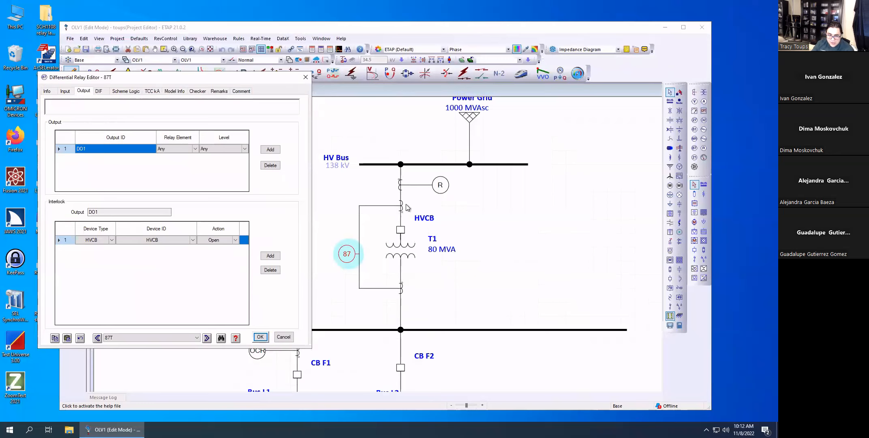
# Review relay 87T's differential settings and the available differential types, and close its editor without saving changes.
pyautogui.click(103, 90)
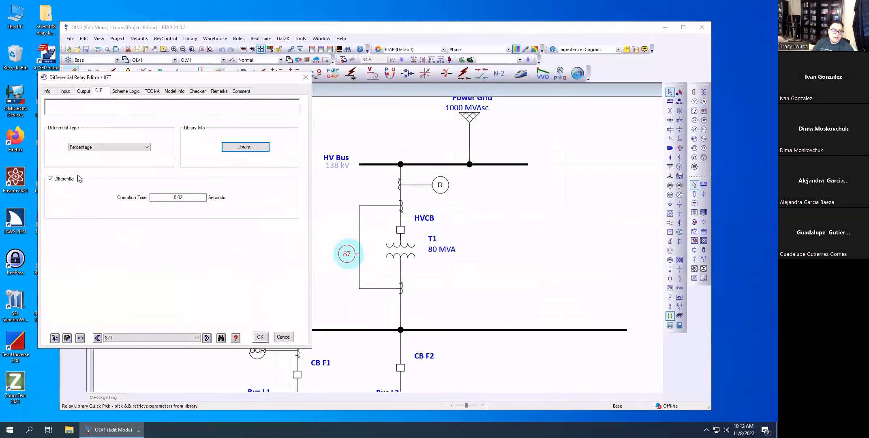
pyautogui.click(95, 147)
pyautogui.click(94, 160)
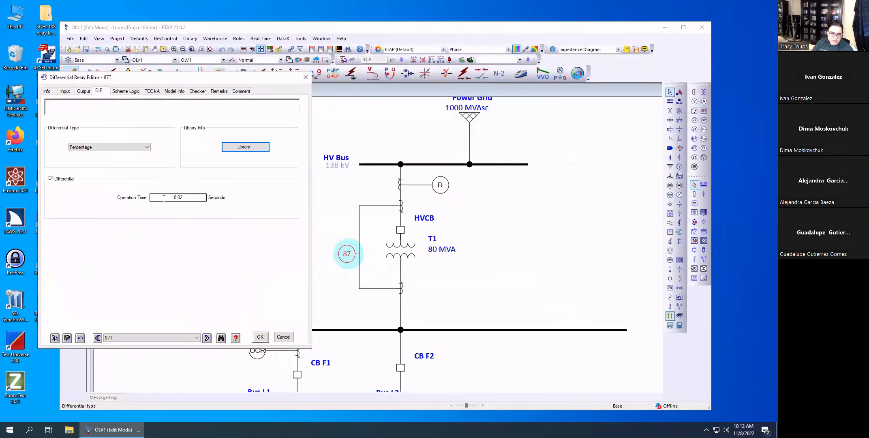
pyautogui.click(283, 337)
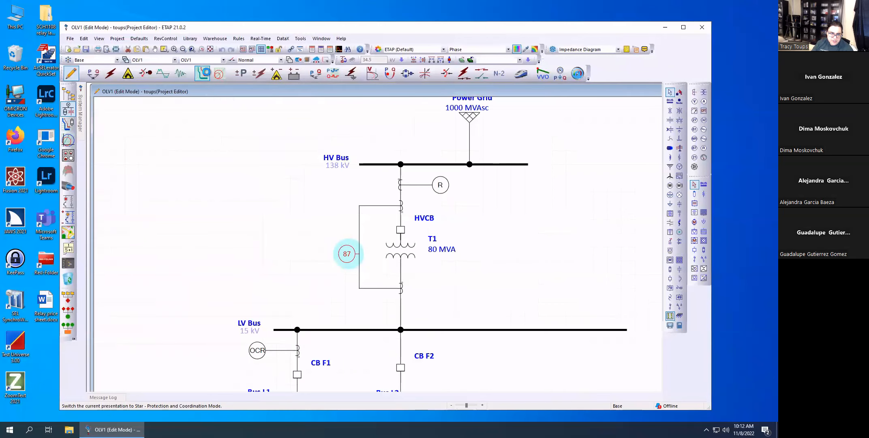
# Switch to Star - Protection & Coordination mode and simulate a fault on the connector between HVCB and transformer T1.
pyautogui.click(202, 73)
pyautogui.click(704, 146)
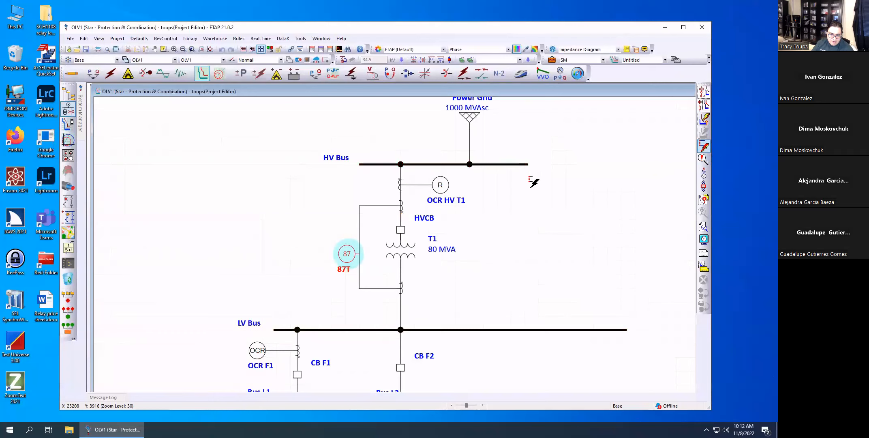
pyautogui.click(402, 233)
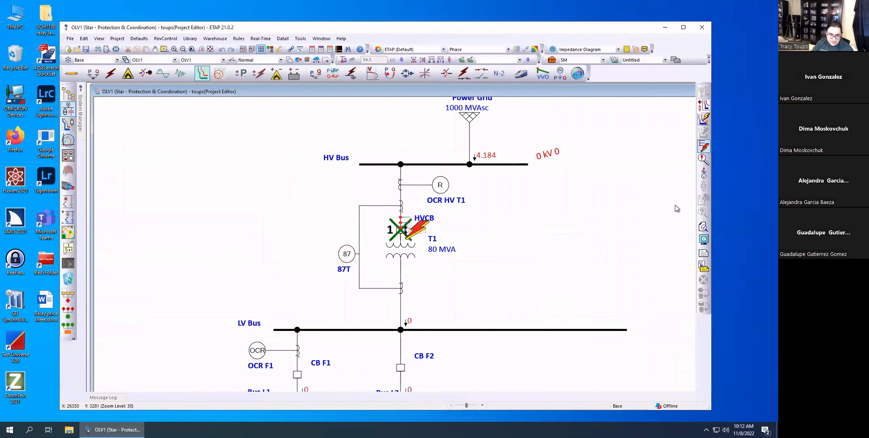
# Review the sequence-of-operation events for the fault between HVCB and T1, highlighting the relays that operate, and close the report.
pyautogui.click(703, 159)
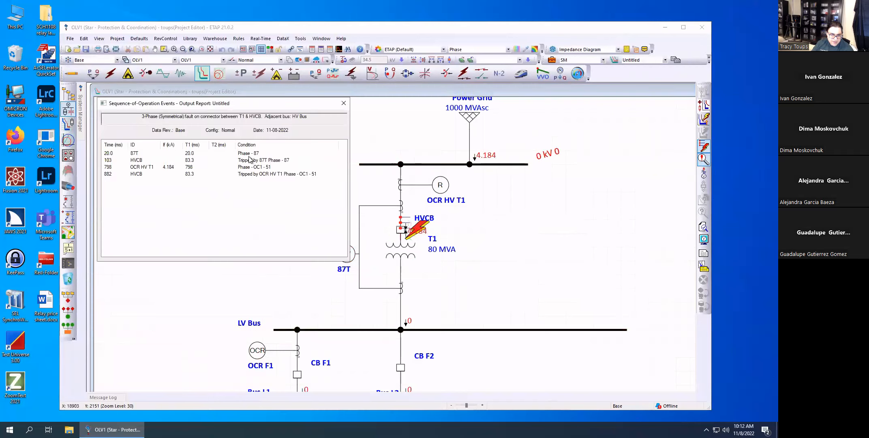
pyautogui.click(170, 155)
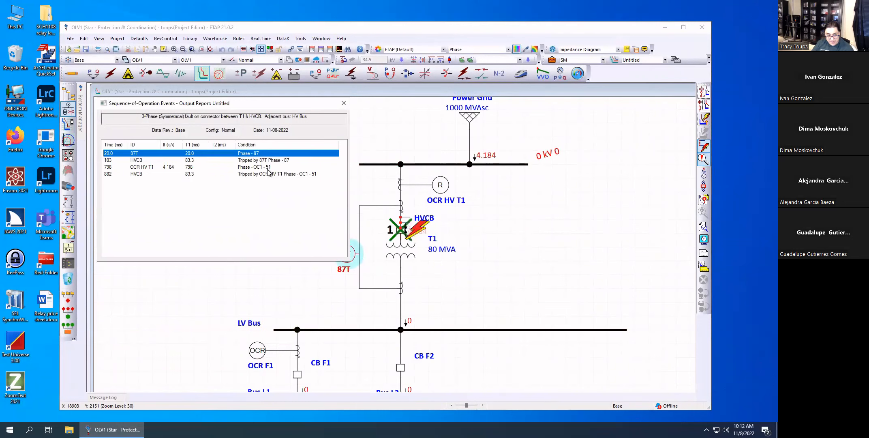
pyautogui.click(344, 103)
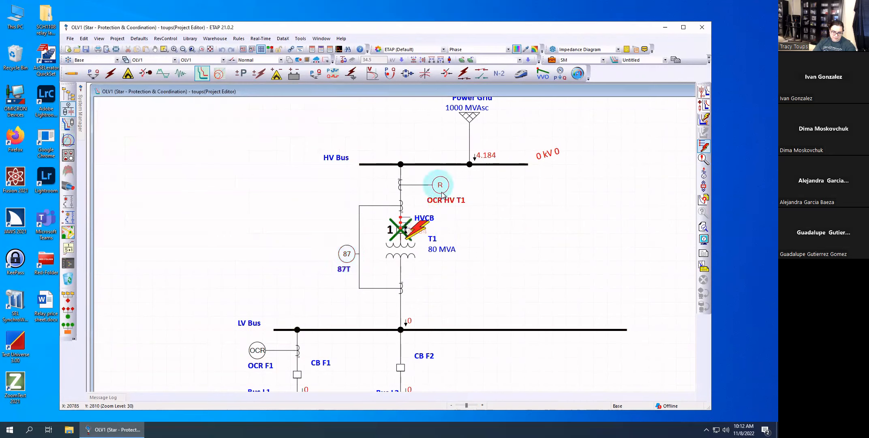
pyautogui.click(482, 264)
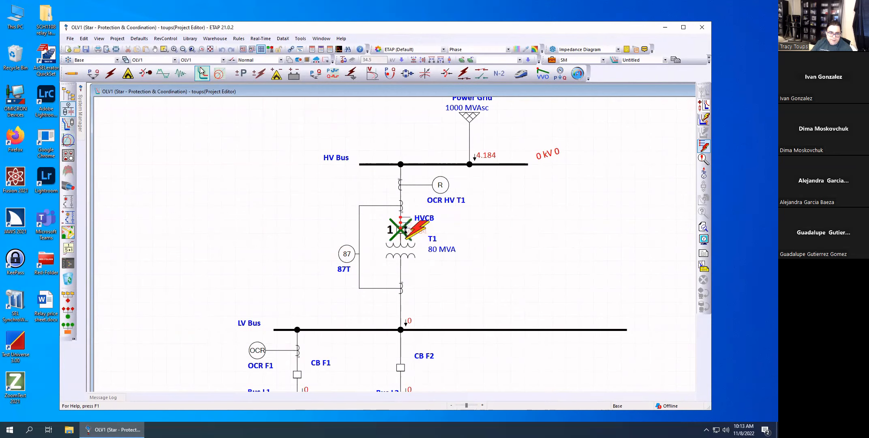
# Return to Edit mode and inspect relay OCR HV T1's CT inputs, breaker interlock output and overcurrent settings.
pyautogui.click(77, 73)
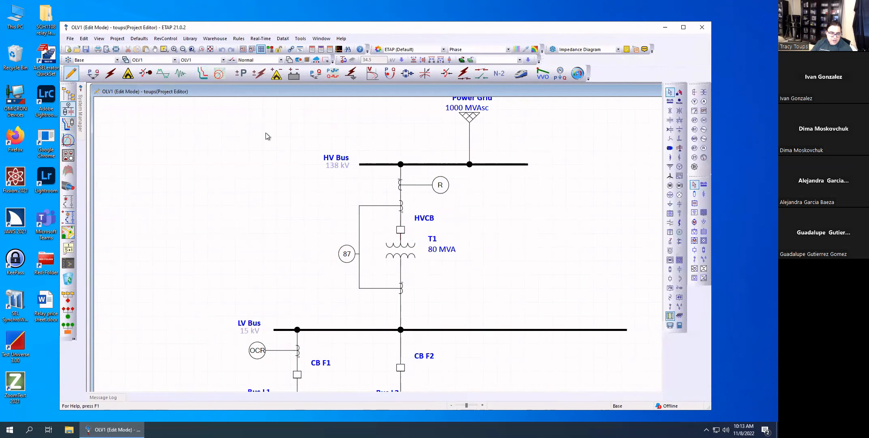
pyautogui.click(441, 187)
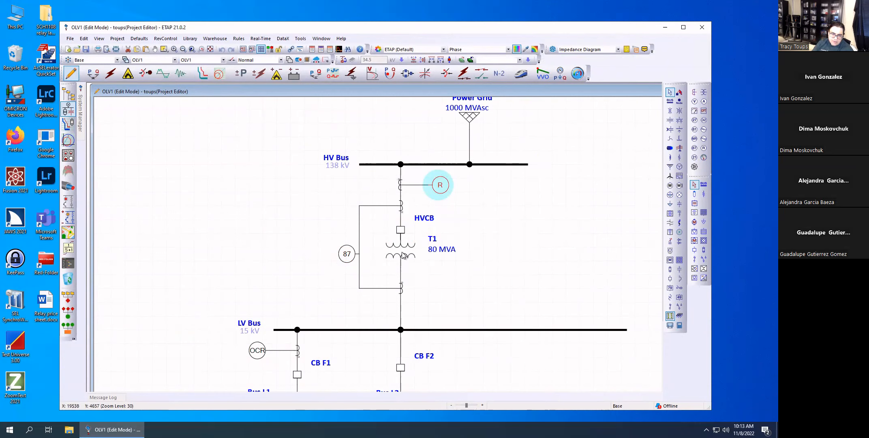
pyautogui.doubleClick(443, 187)
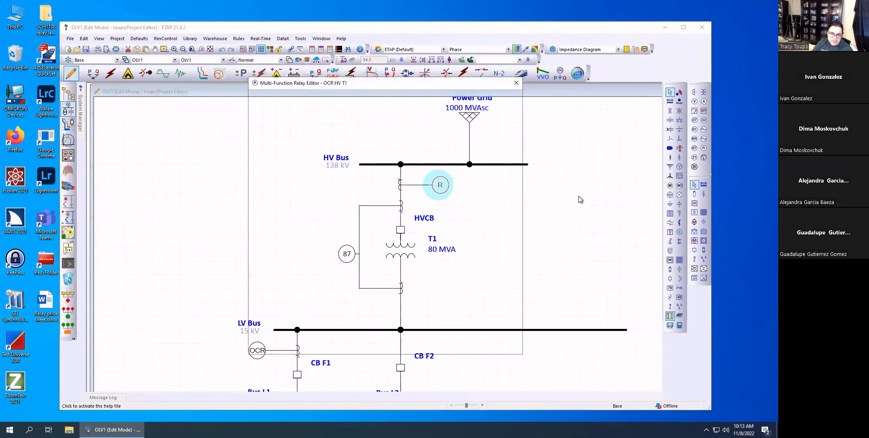
pyautogui.moveTo(331, 80); pyautogui.dragTo(459, 90)
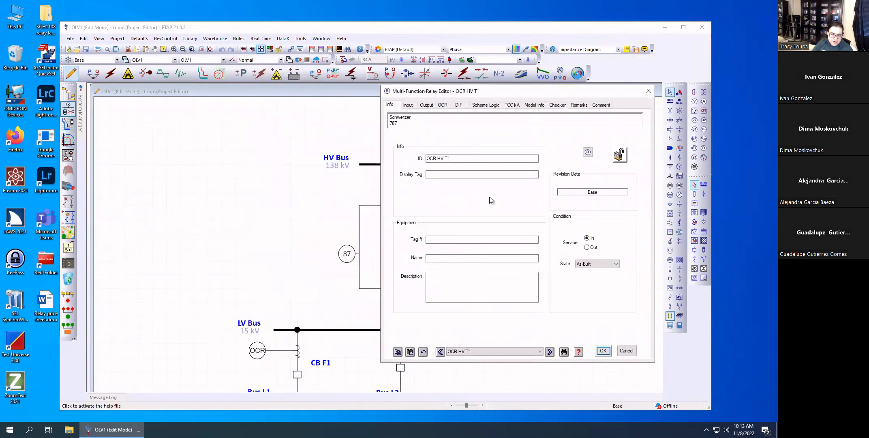
pyautogui.moveTo(438, 158); pyautogui.dragTo(447, 158)
pyautogui.click(412, 105)
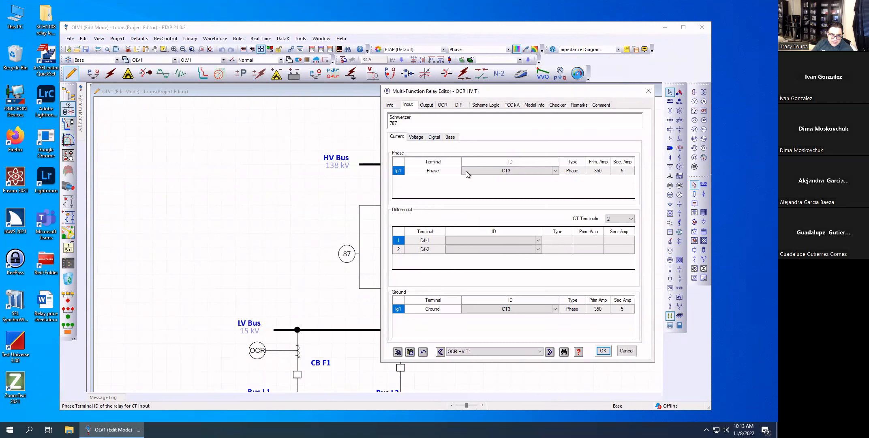
pyautogui.click(423, 106)
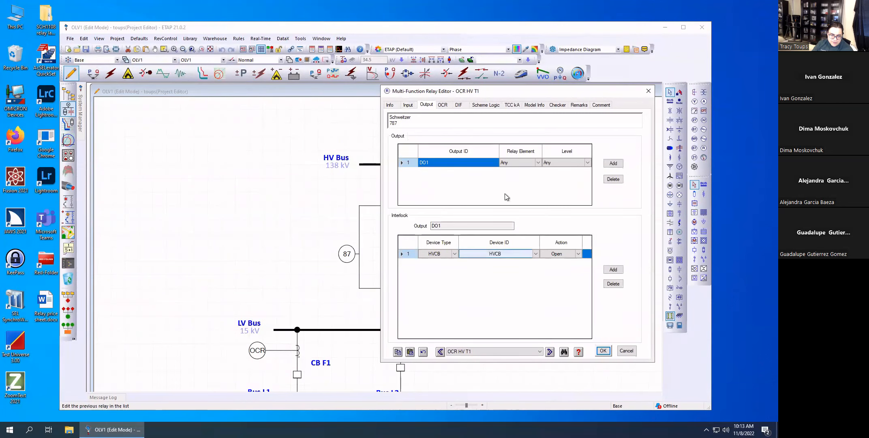
pyautogui.moveTo(516, 93); pyautogui.dragTo(584, 95)
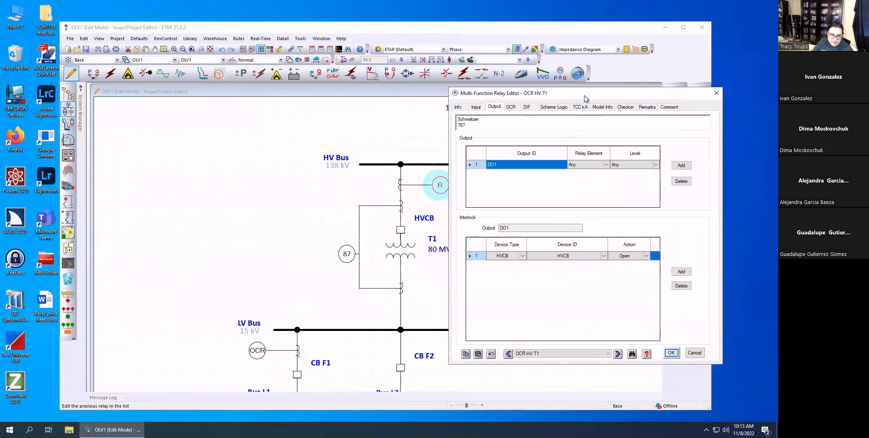
pyautogui.click(512, 107)
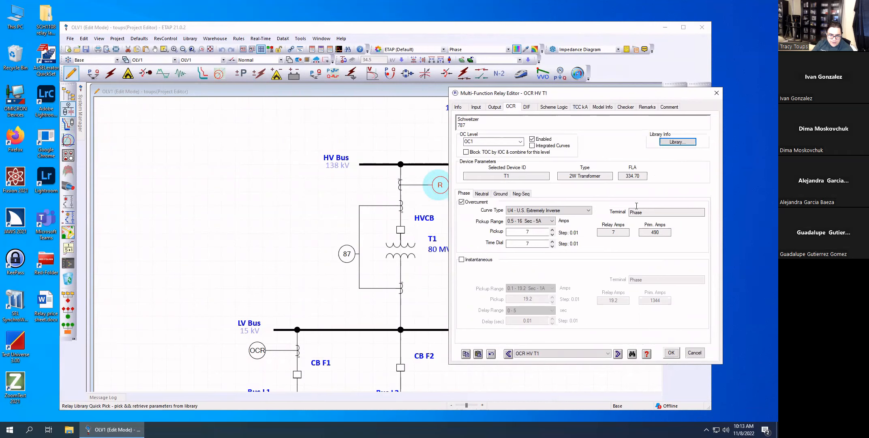
# Browse the relay library's Schweitzer models filtered by the Overcurrent function, and leave it without changing OCR HV T1's model.
pyautogui.click(692, 143)
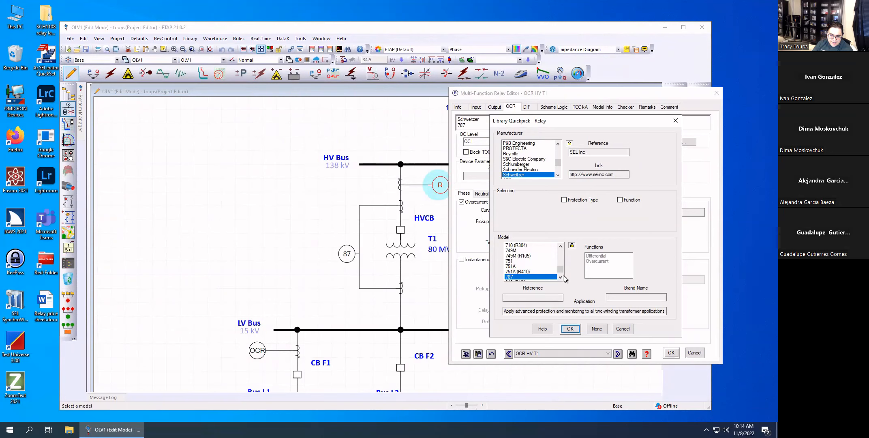
pyautogui.click(621, 200)
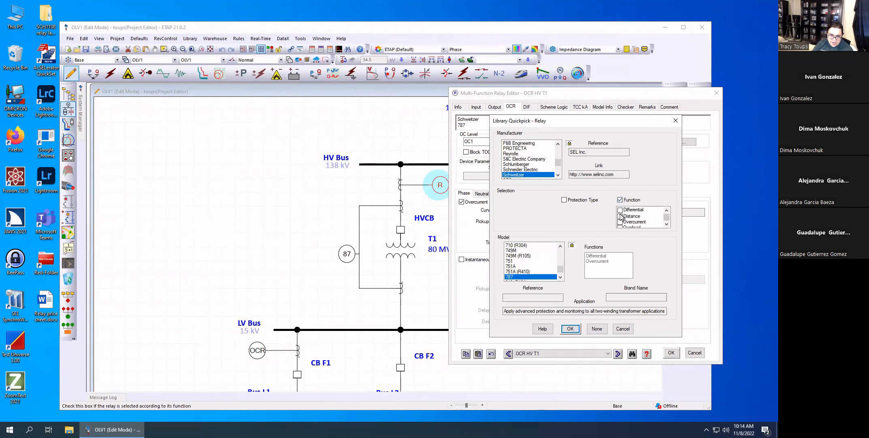
pyautogui.click(621, 221)
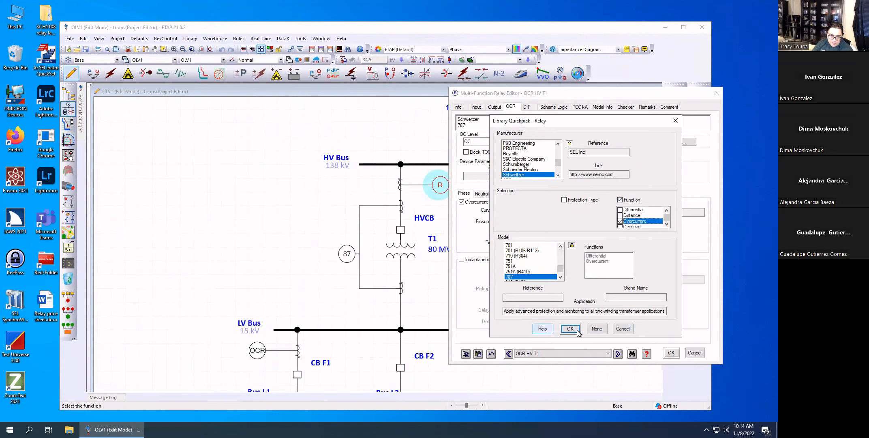
pyautogui.click(625, 330)
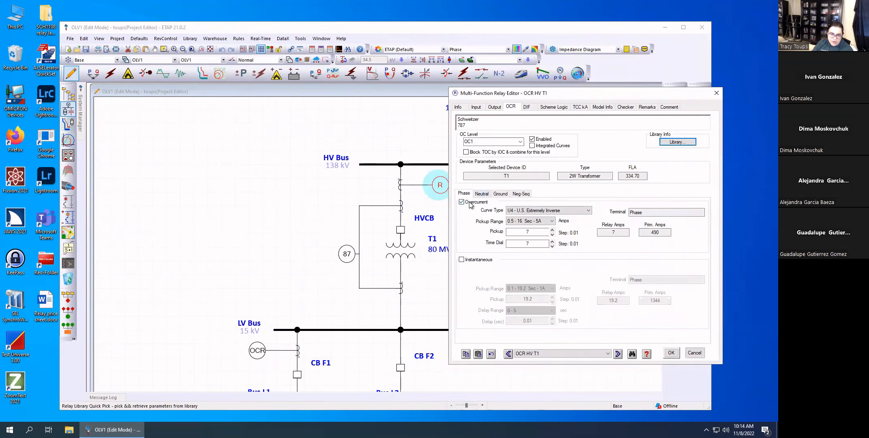
# Review OCR HV T1's phase instantaneous option, pickup range, pickup and time dial, and close its editor without saving changes.
pyautogui.click(464, 260)
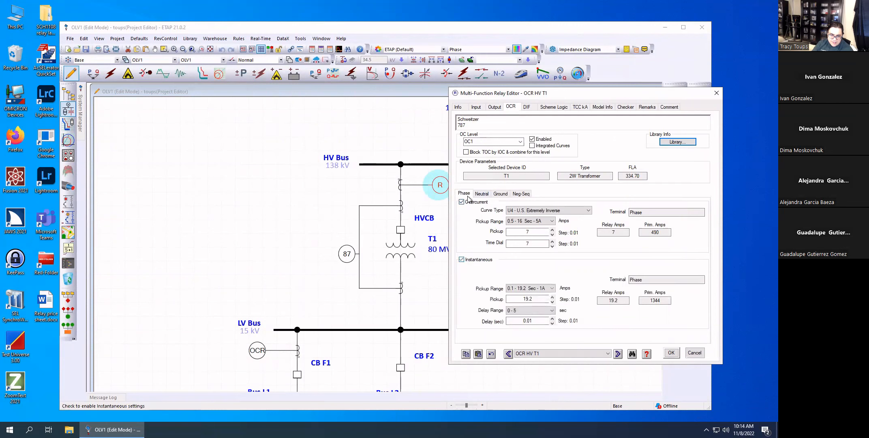
pyautogui.click(462, 259)
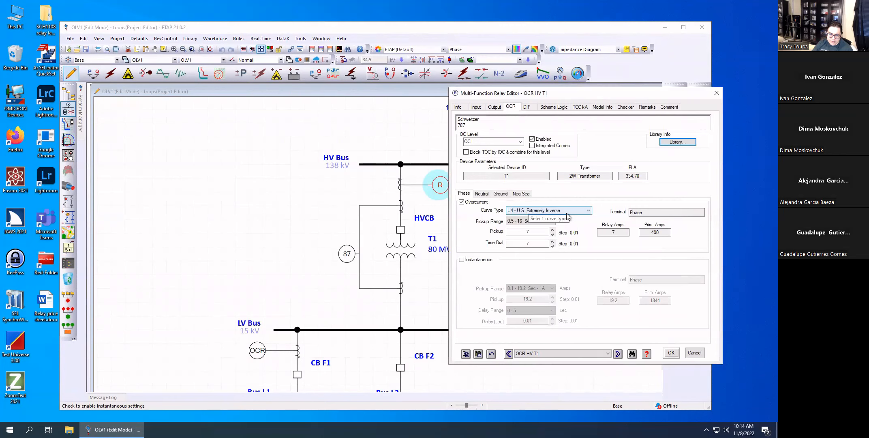
pyautogui.click(544, 221)
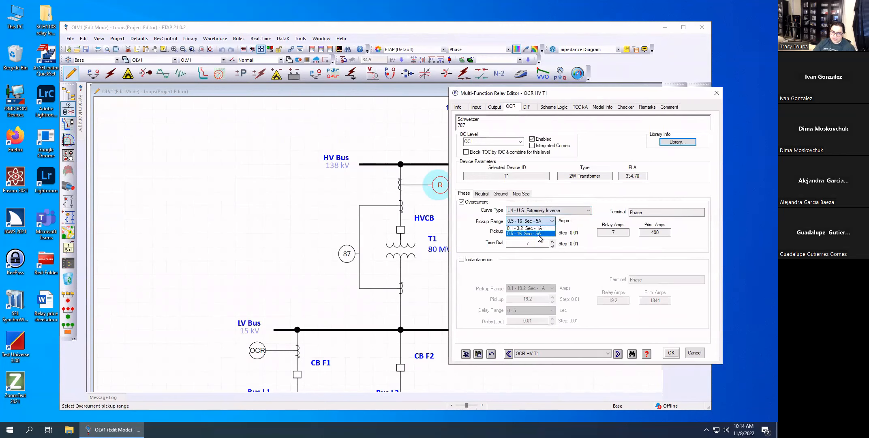
pyautogui.click(539, 234)
pyautogui.click(538, 236)
pyautogui.click(541, 221)
pyautogui.click(544, 234)
pyautogui.click(579, 263)
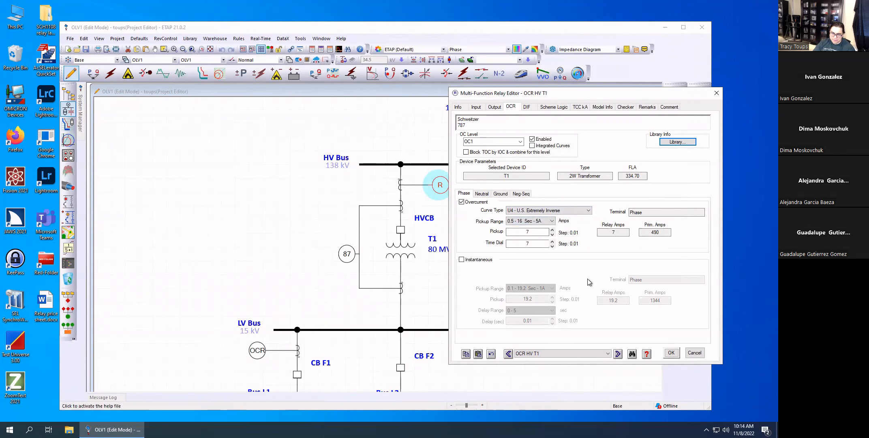
pyautogui.doubleClick(534, 232)
pyautogui.click(535, 245)
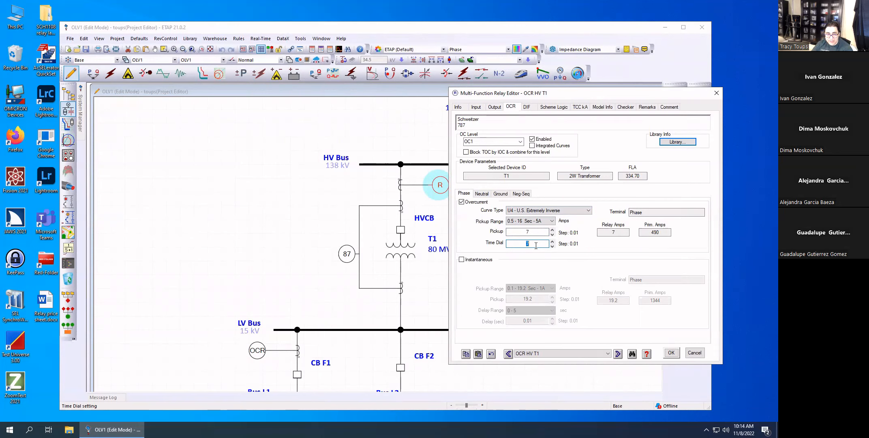
pyautogui.click(694, 353)
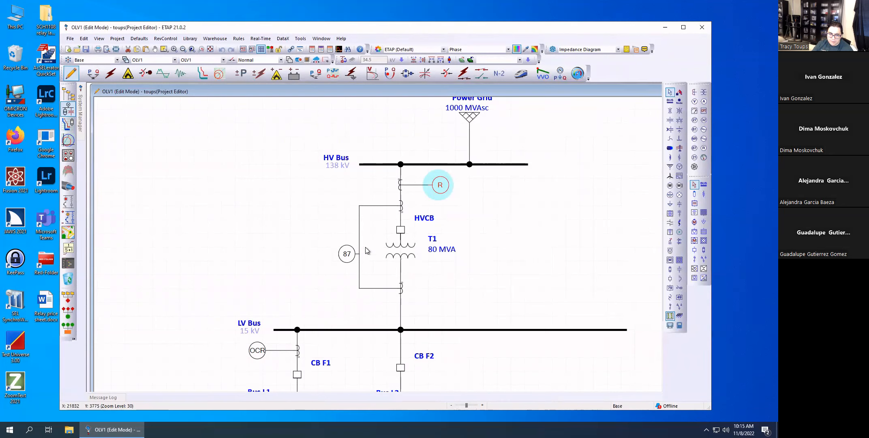
# Inspect transformer T1's general information and close its editor without saving changes.
pyautogui.click(401, 250)
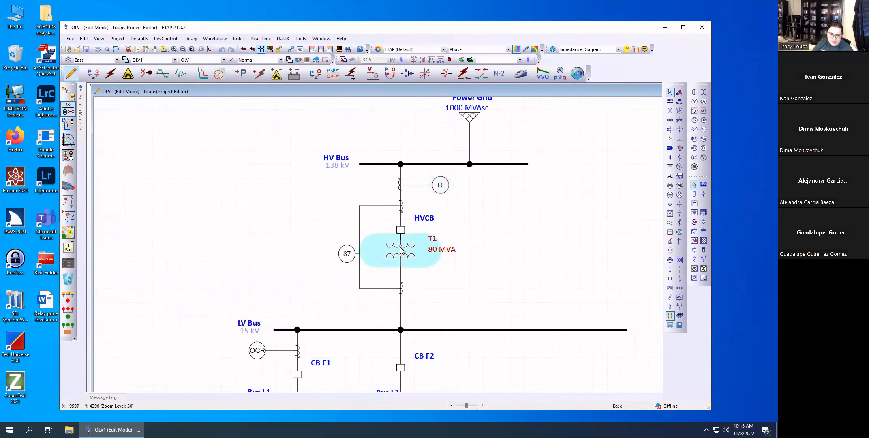
pyautogui.doubleClick(401, 250)
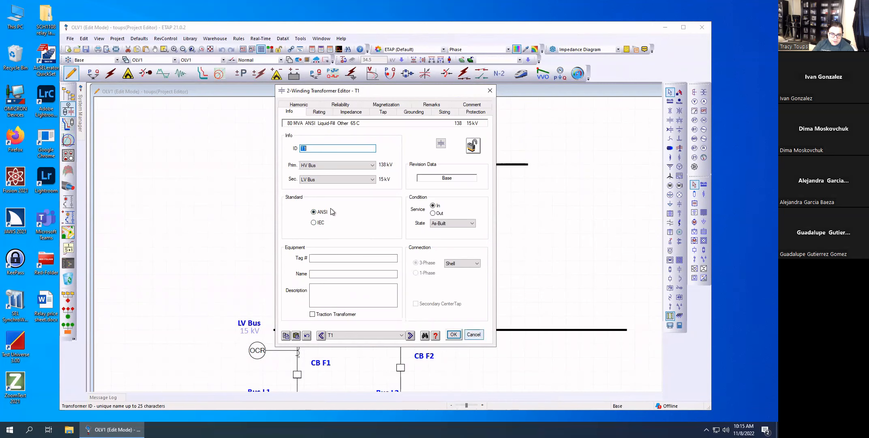
pyautogui.click(472, 334)
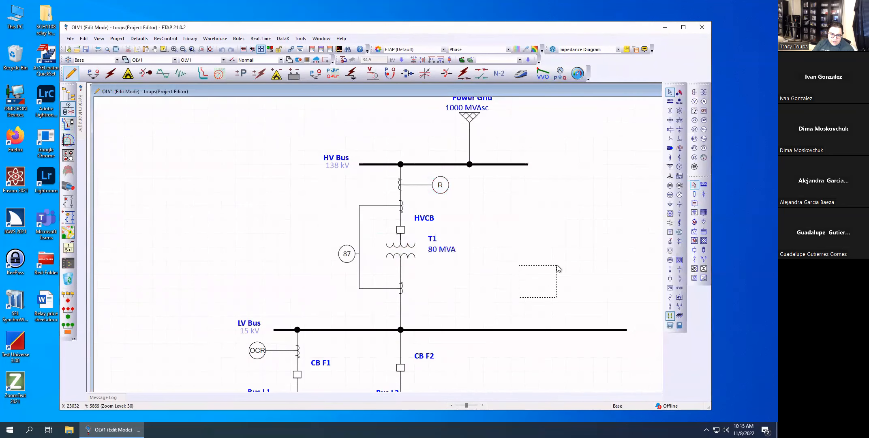
# In Star - Protection & Coordination mode, create a Star View of T1, HVCB and relays OCR HV T1 and 87T, and widen its window.
pyautogui.click(205, 76)
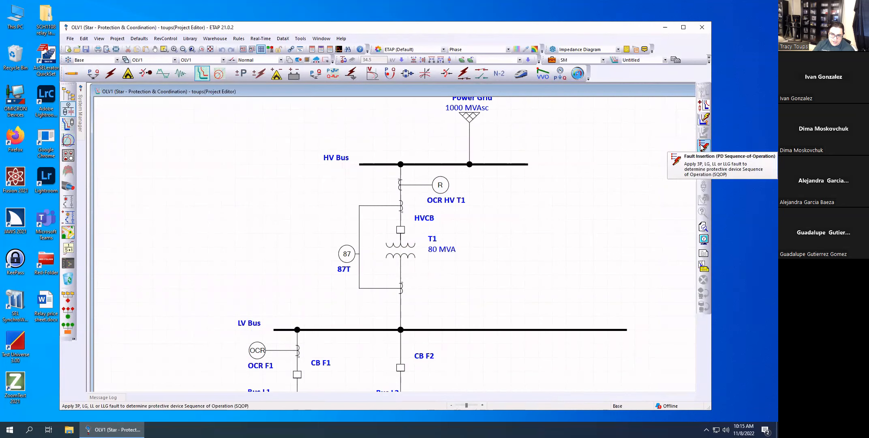
pyautogui.moveTo(410, 244); pyautogui.dragTo(290, 177)
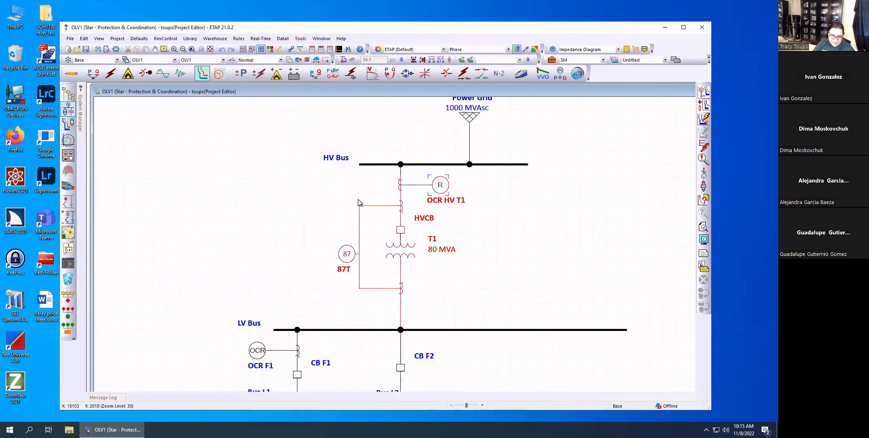
pyautogui.click(700, 94)
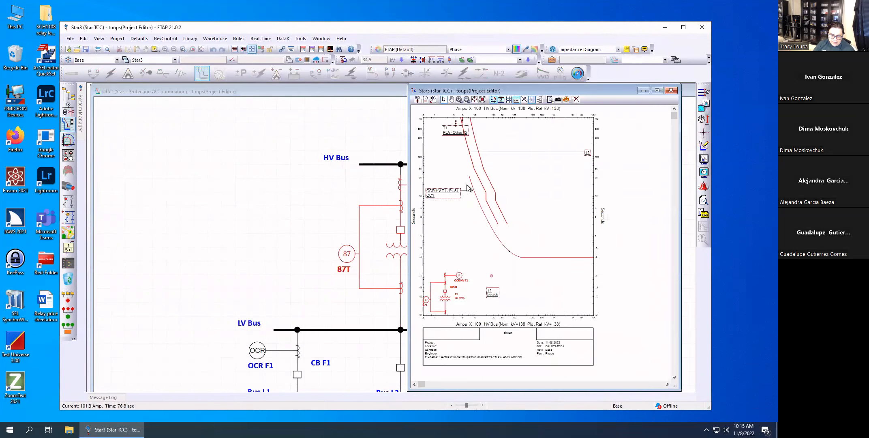
pyautogui.moveTo(566, 91); pyautogui.dragTo(349, 48)
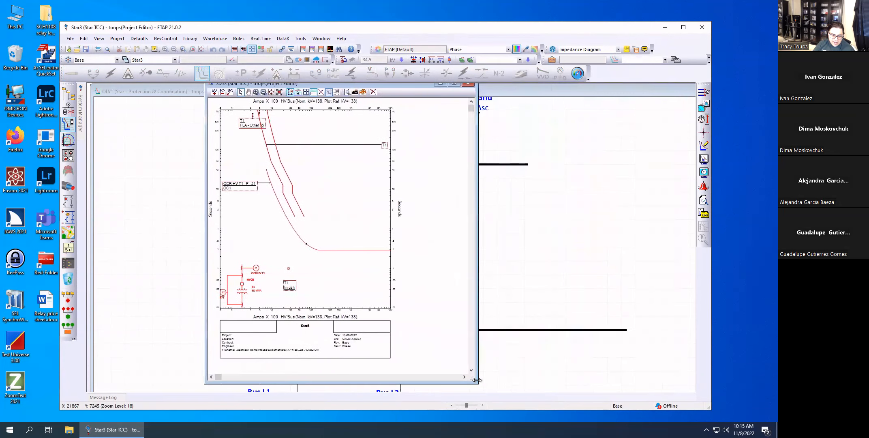
pyautogui.moveTo(506, 392); pyautogui.dragTo(646, 392)
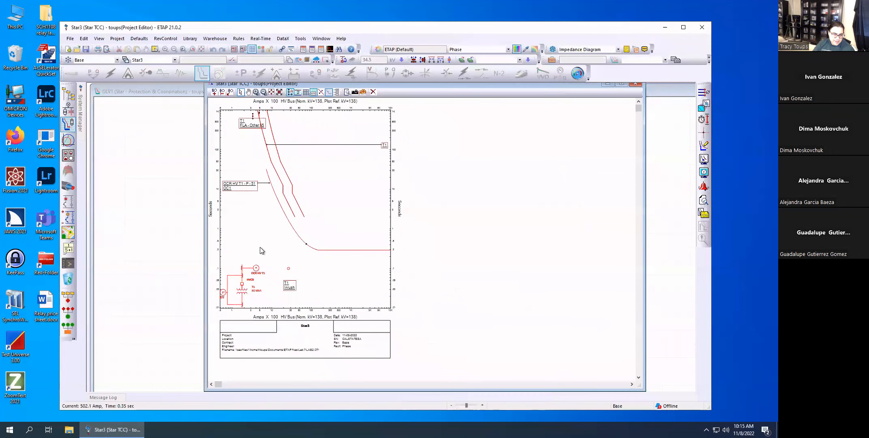
# Examine transformer T1's damage and inrush curves against relay OCR HV T1's overcurrent curve on the enlarged plot.
pyautogui.scroll(5, 261, 250)
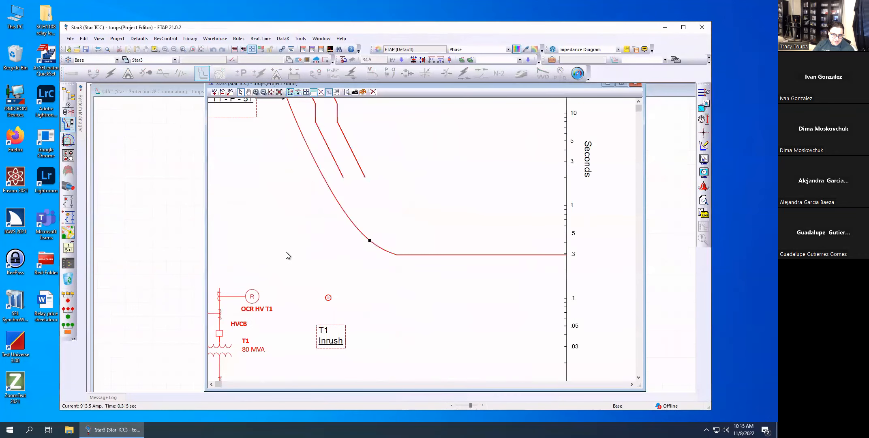
pyautogui.scroll(-2, 287, 255)
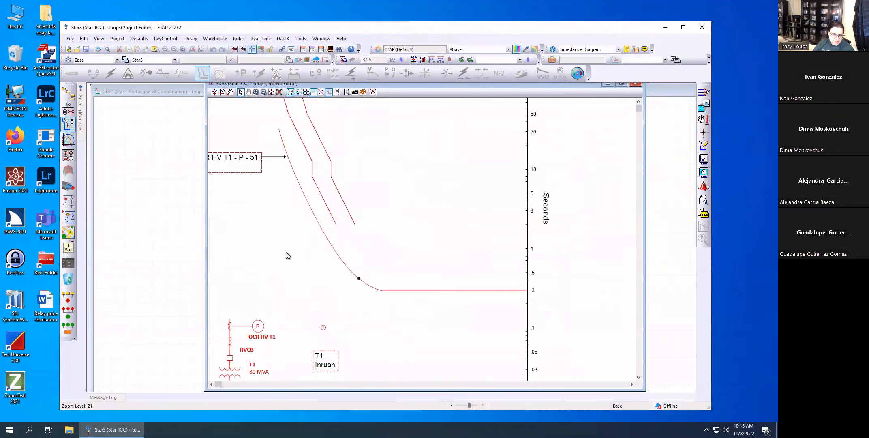
pyautogui.click(212, 384)
pyautogui.click(211, 384)
pyautogui.click(211, 384)
pyautogui.scroll(4, 377, 200)
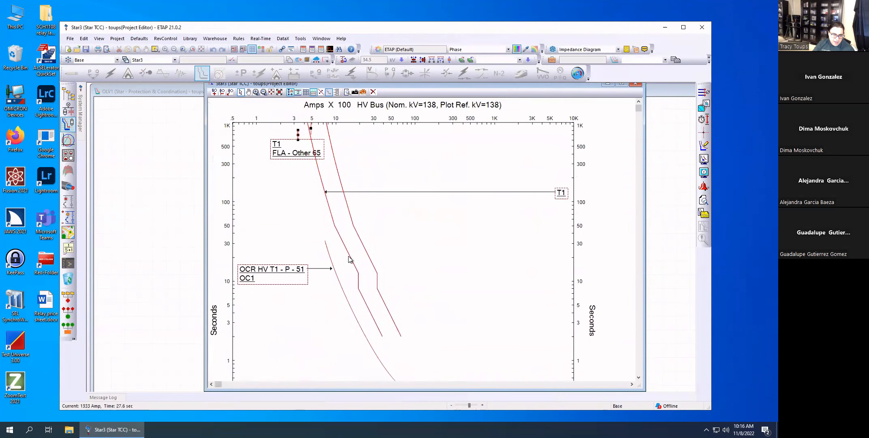
pyautogui.scroll(-2, 350, 259)
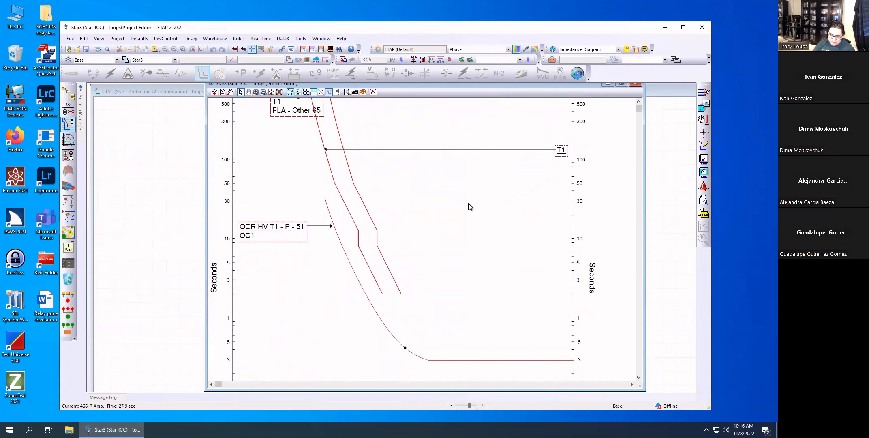
pyautogui.scroll(3, 469, 203)
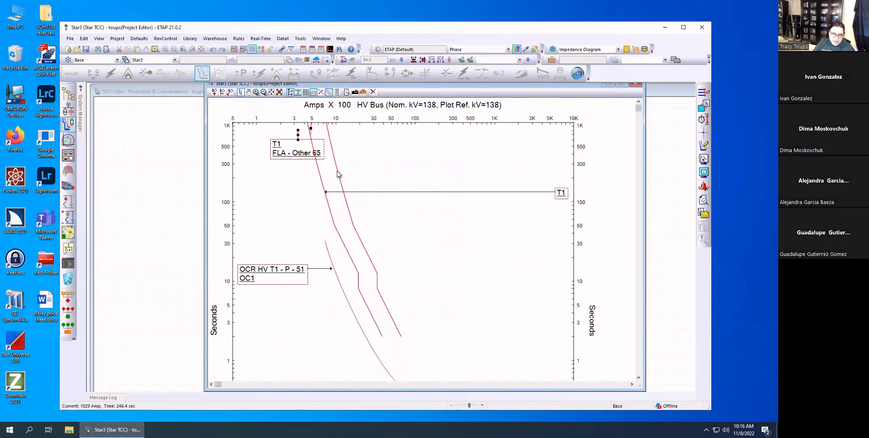
# Move the T1 damage curve label closer to the curves and display the transformer's settings in it.
pyautogui.moveTo(545, 193); pyautogui.dragTo(388, 177)
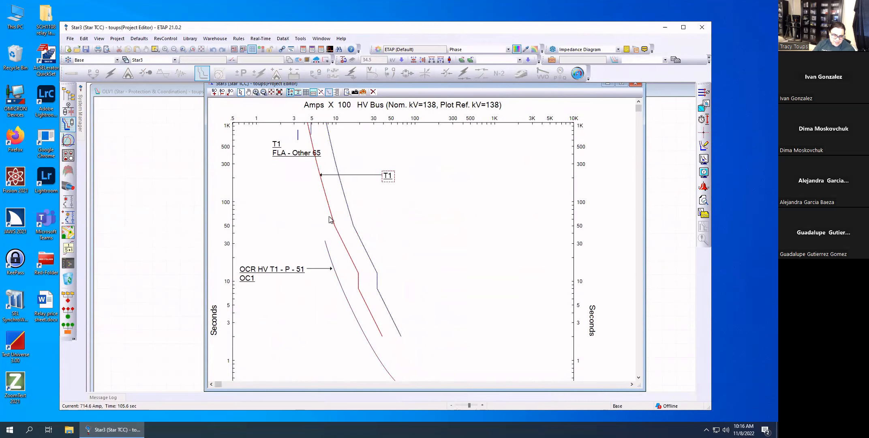
pyautogui.rightClick(387, 175)
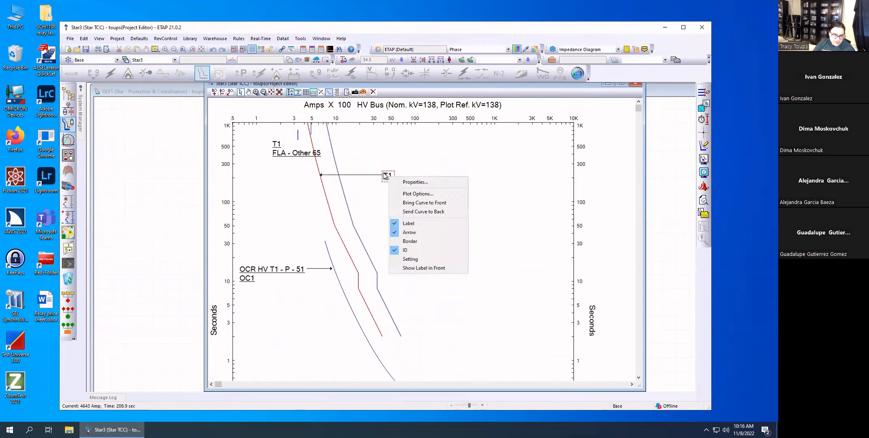
pyautogui.click(416, 259)
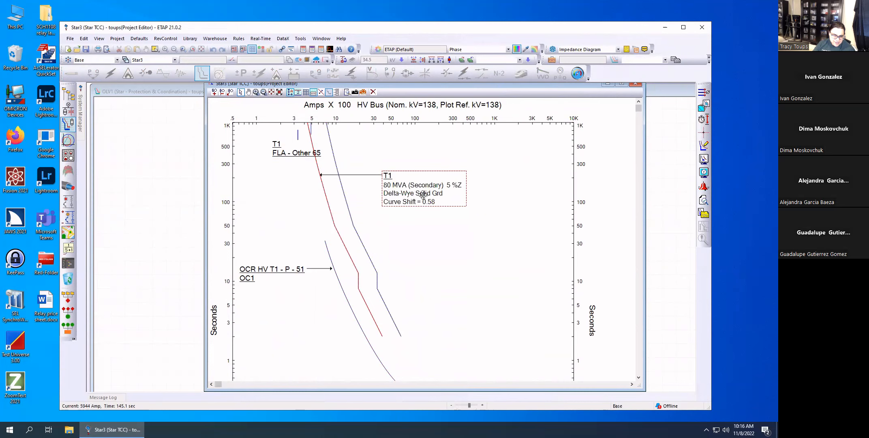
# Display the relay settings in the OCR HV T1 - P - 51 curve label.
pyautogui.scroll(-2, 402, 266)
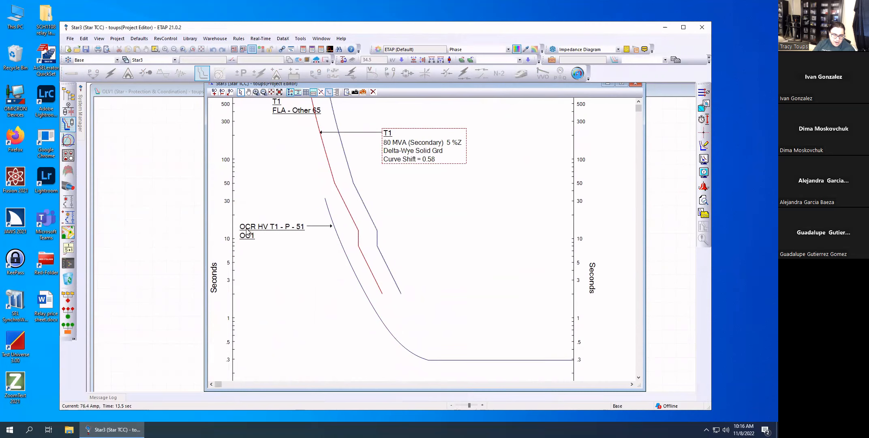
pyautogui.moveTo(271, 232)
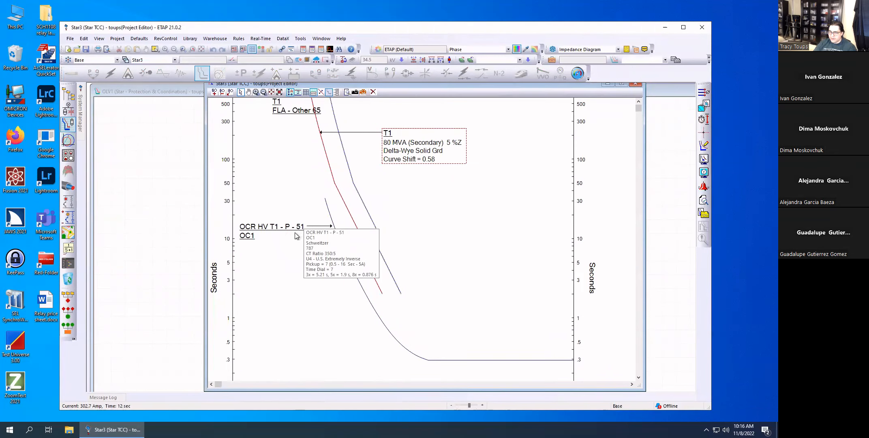
pyautogui.rightClick(255, 231)
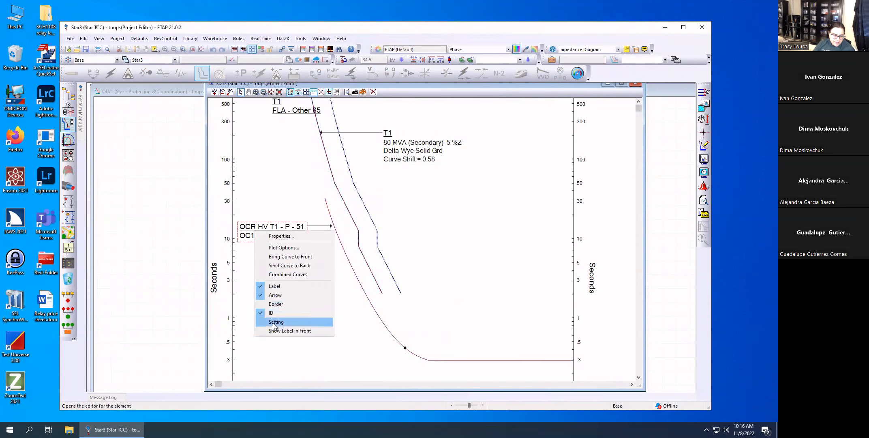
pyautogui.click(275, 322)
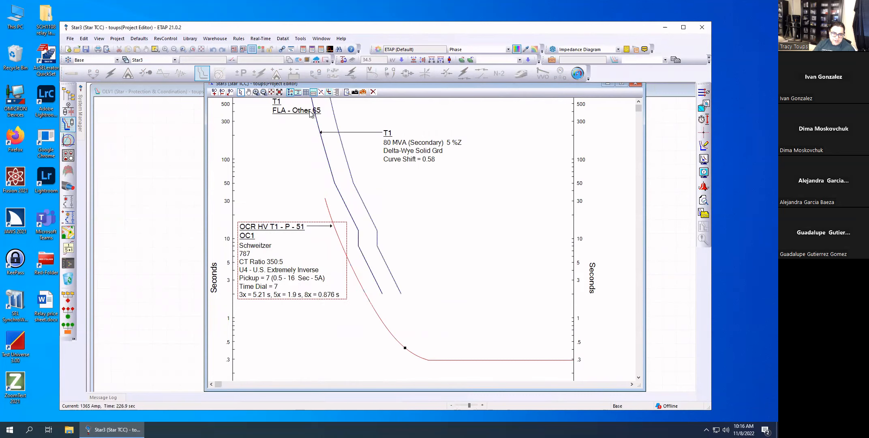
# Review transformer T1's protection and general information settings, opened from its damage curve label, and close the editor.
pyautogui.scroll(2, 328, 141)
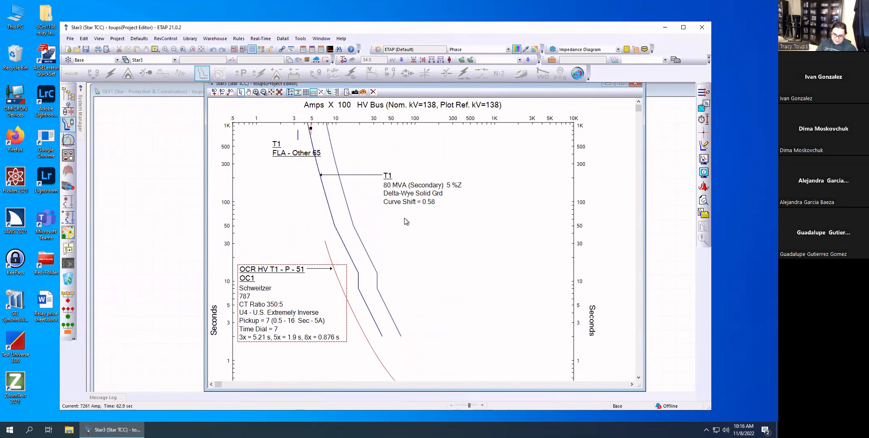
pyautogui.click(387, 177)
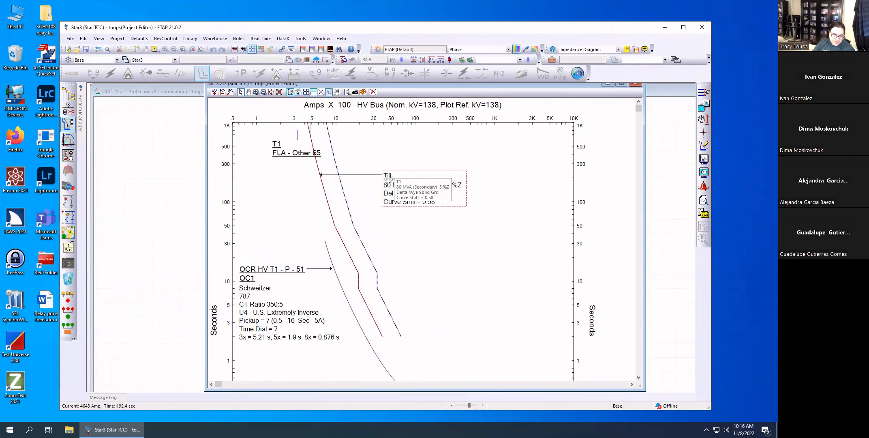
pyautogui.doubleClick(388, 177)
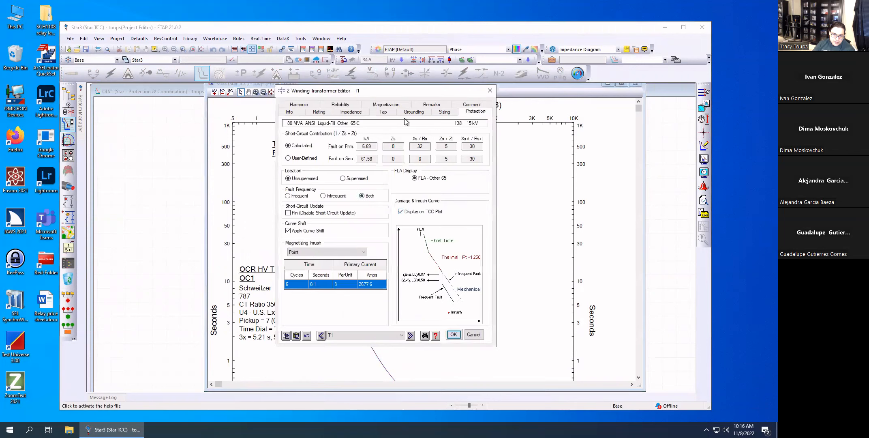
pyautogui.moveTo(411, 90); pyautogui.dragTo(485, 112)
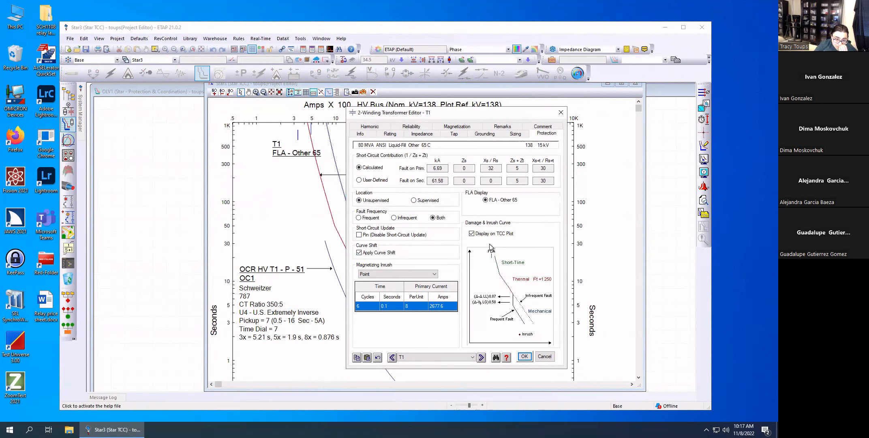
pyautogui.click(472, 234)
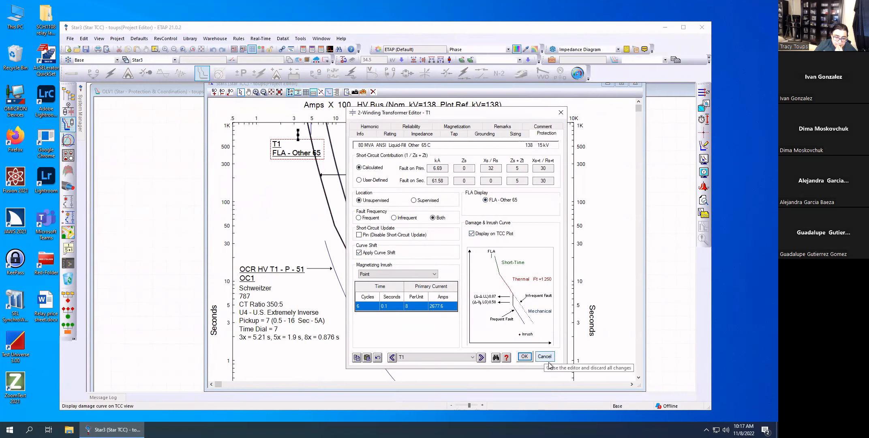
pyautogui.click(361, 134)
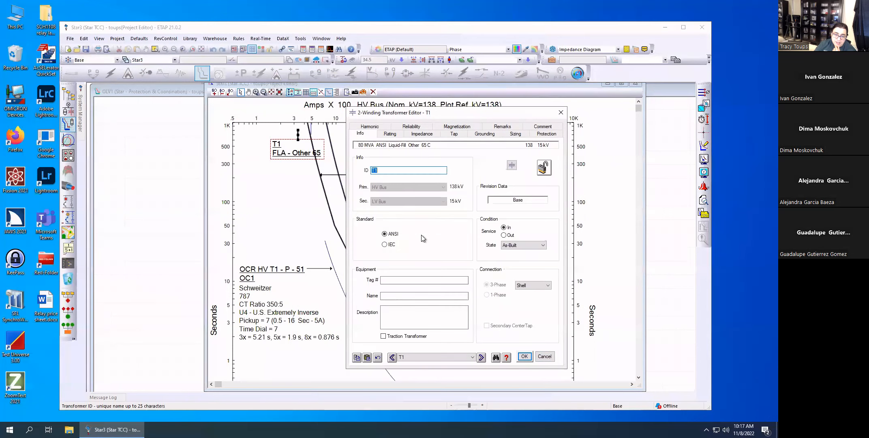
pyautogui.click(546, 134)
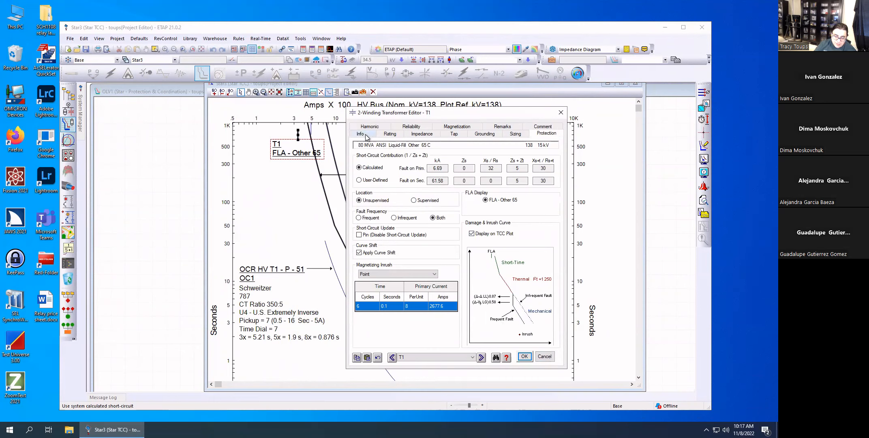
pyautogui.click(537, 356)
pyautogui.click(424, 280)
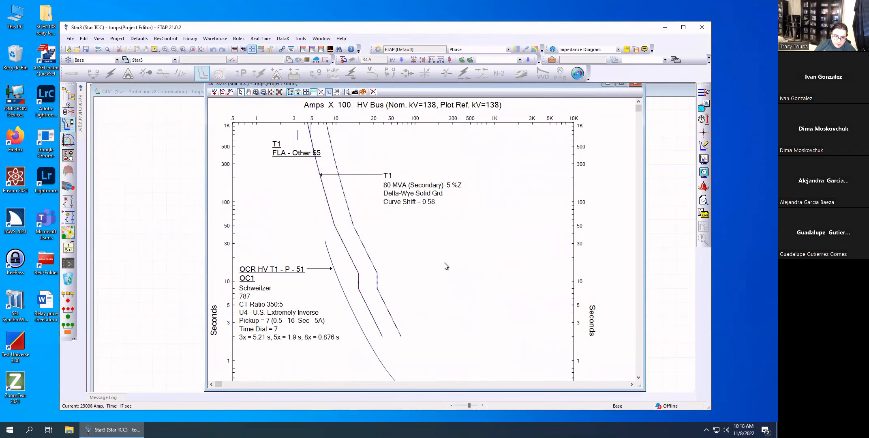
# Examine the OCR HV T1 overcurrent curve and its relay details on the plot against T1's damage curves.
pyautogui.scroll(-2, 445, 268)
pyautogui.scroll(1, 444, 269)
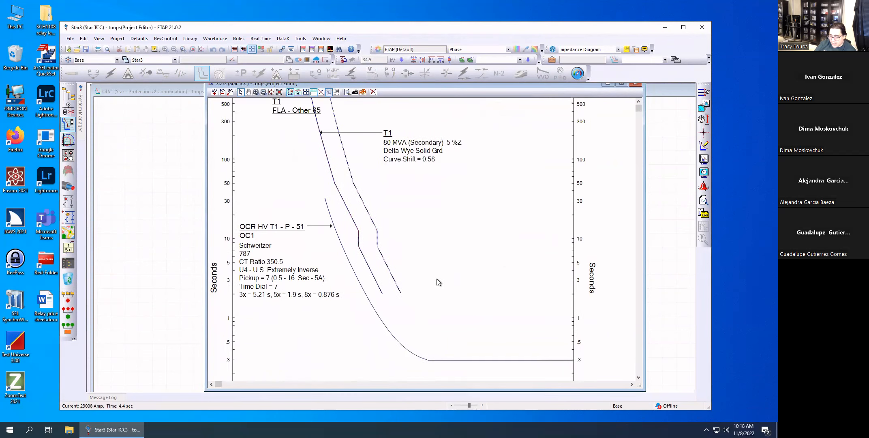
pyautogui.moveTo(415, 357)
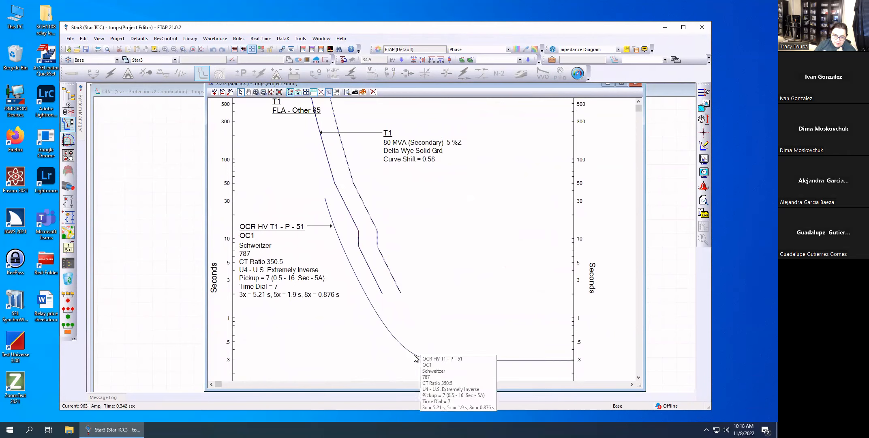
pyautogui.scroll(-1, 229, 195)
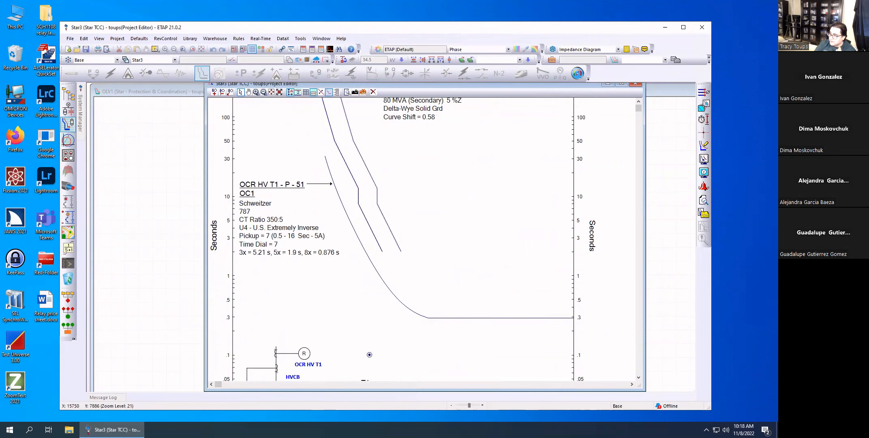
# Circle the .1, 1, 10 and 100 second marks on the plot's time axis with the annotation pen.
pyautogui.moveTo(222, 273); pyautogui.dragTo(234, 270)
pyautogui.moveTo(225, 348)
pyautogui.mouseDown()
pyautogui.moveTo(215, 348)
pyautogui.moveTo(234, 353)
pyautogui.mouseUp()
pyautogui.moveTo(228, 188); pyautogui.dragTo(229, 189)
pyautogui.moveTo(230, 114)
pyautogui.mouseDown()
pyautogui.moveTo(233, 122)
pyautogui.moveTo(231, 112)
pyautogui.mouseUp()
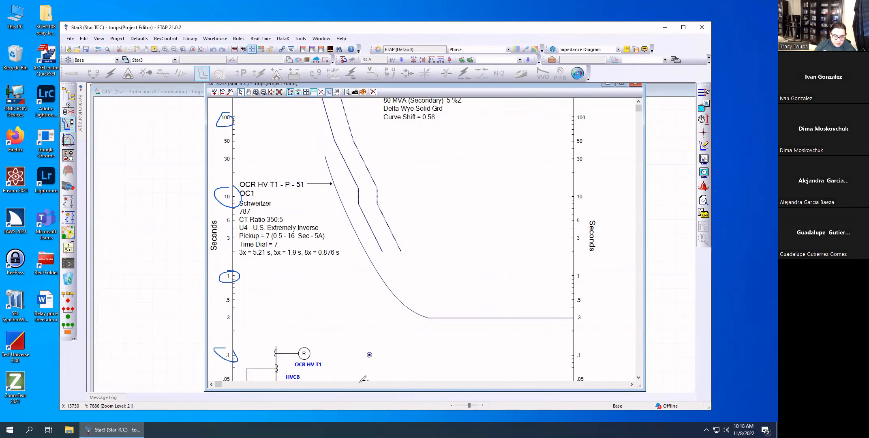
# Draw a vertical fault-current line up to the relay curve, mark their crossing, and write "trip" above the relay curve's flat section.
pyautogui.moveTo(363, 381); pyautogui.dragTo(363, 297)
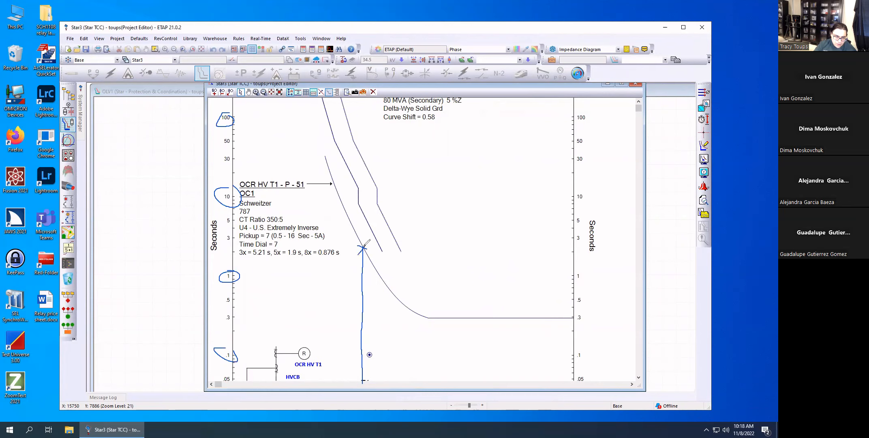
pyautogui.moveTo(470, 308); pyautogui.dragTo(471, 310)
pyautogui.moveTo(476, 301); pyautogui.dragTo(495, 307)
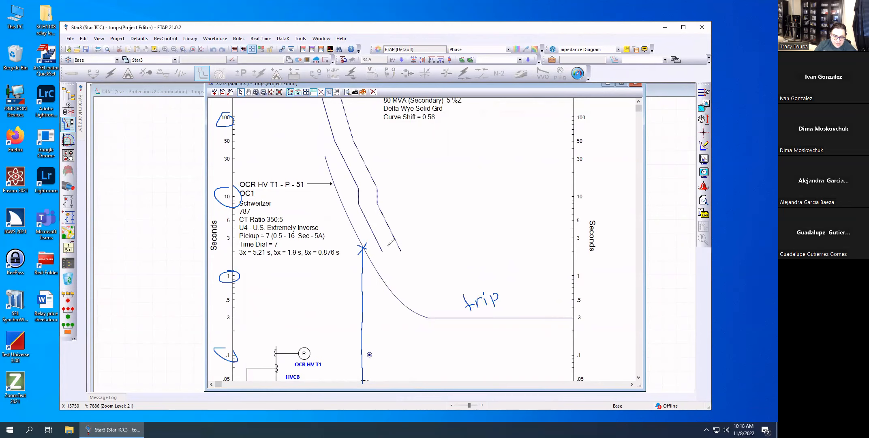
# Extend the fault-current line to T1's damage curve, mark the crossing, label the curve "xfmr", and erase all annotations.
pyautogui.moveTo(363, 238)
pyautogui.mouseDown()
pyautogui.moveTo(363, 212)
pyautogui.moveTo(355, 218)
pyautogui.mouseUp()
pyautogui.moveTo(358, 210)
pyautogui.mouseDown()
pyautogui.moveTo(368, 215)
pyautogui.moveTo(388, 197)
pyautogui.mouseUp()
pyautogui.moveTo(405, 195)
pyautogui.mouseDown()
pyautogui.moveTo(415, 185)
pyautogui.moveTo(418, 195)
pyautogui.moveTo(439, 189)
pyautogui.mouseUp()
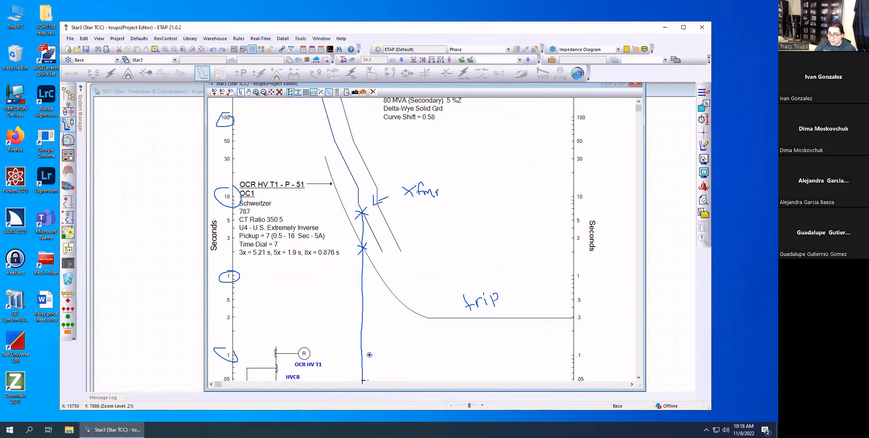
pyautogui.press('e')
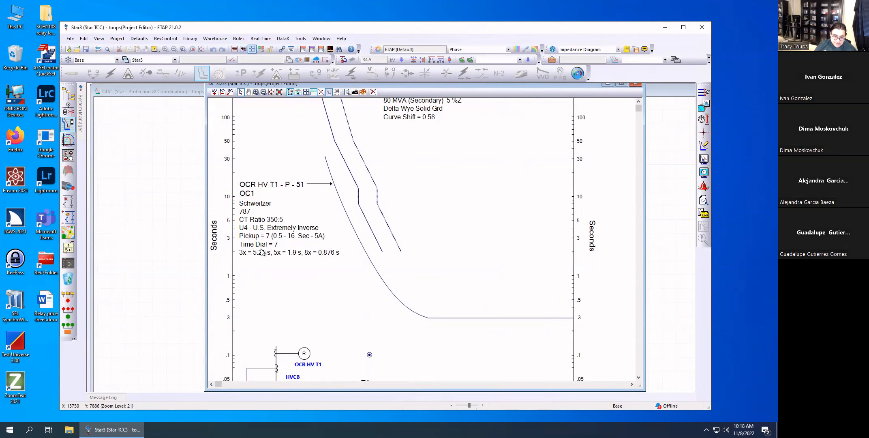
# Raise the OCR HV T1 overcurrent curve to a time dial of 8.98 and review the relay's phase overcurrent settings.
pyautogui.click(375, 274)
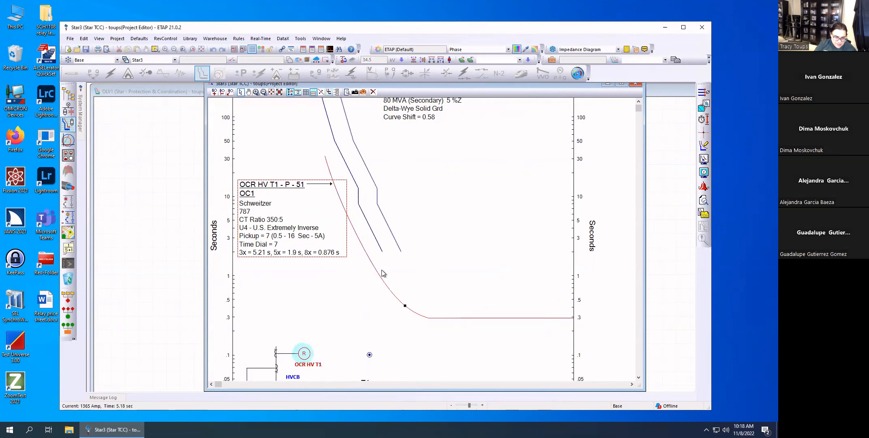
pyautogui.moveTo(406, 306)
pyautogui.moveTo(406, 306)
pyautogui.mouseDown()
pyautogui.moveTo(402, 326)
pyautogui.moveTo(404, 298)
pyautogui.moveTo(405, 329)
pyautogui.moveTo(396, 279)
pyautogui.moveTo(405, 283)
pyautogui.moveTo(403, 320)
pyautogui.moveTo(406, 298)
pyautogui.mouseUp()
pyautogui.moveTo(276, 251)
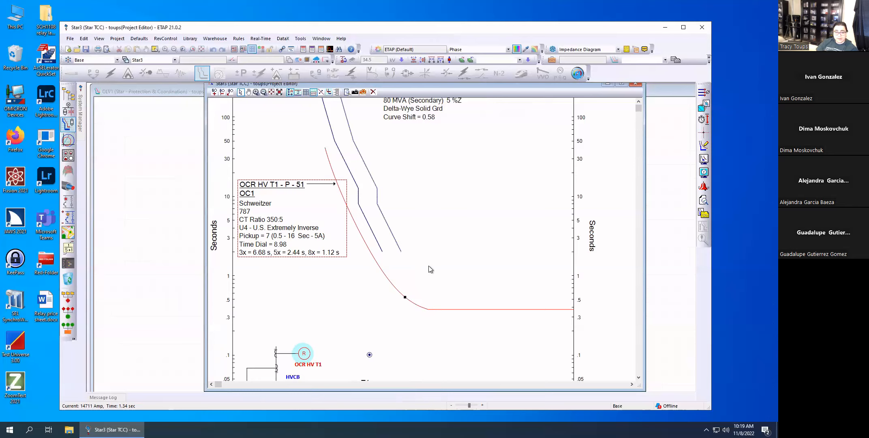
pyautogui.doubleClick(277, 228)
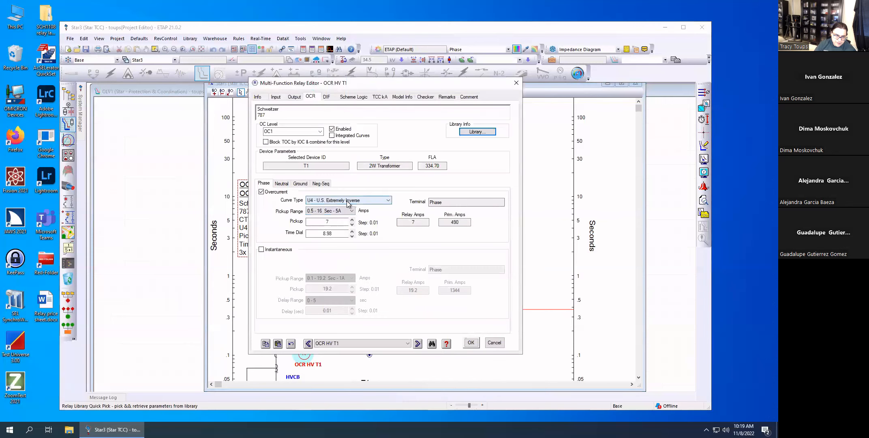
pyautogui.click(494, 343)
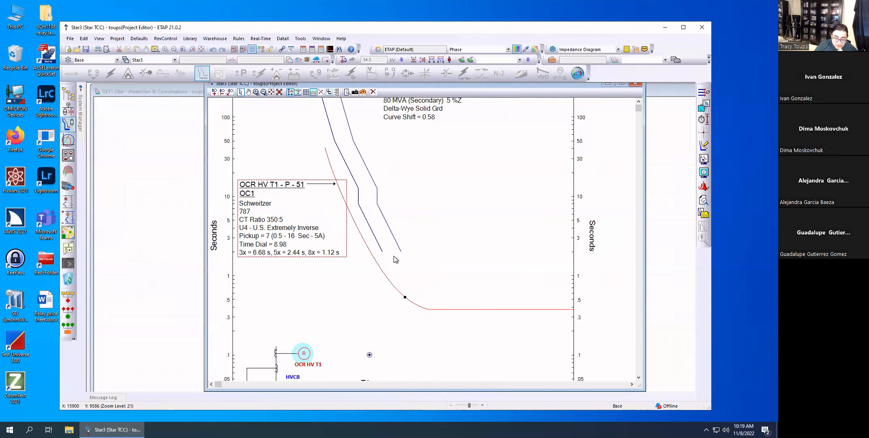
# Return to the OLV1 one-line diagram and check the components of Star3 in the Star View Manager.
pyautogui.click(665, 135)
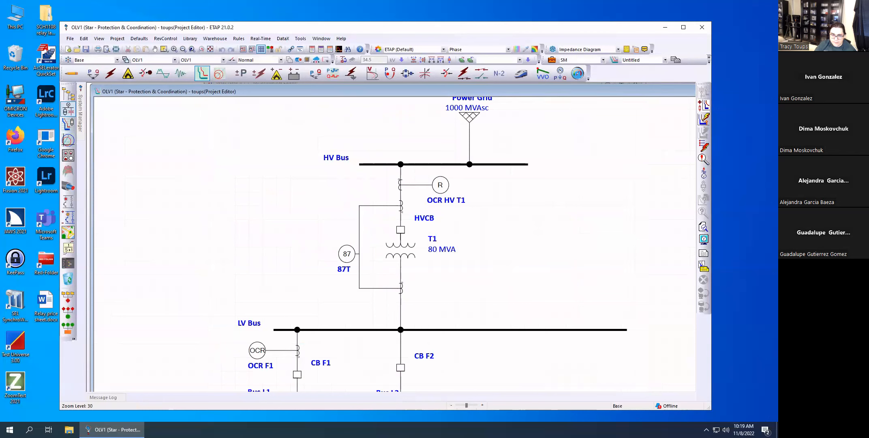
pyautogui.click(705, 108)
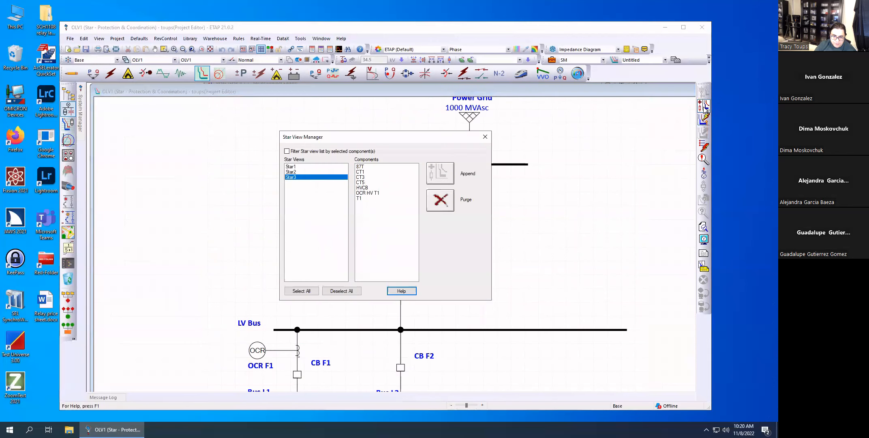
pyautogui.click(293, 179)
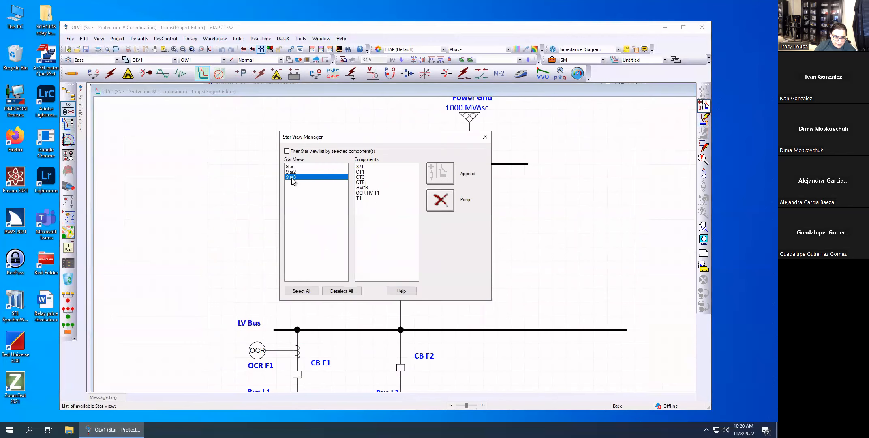
pyautogui.click(485, 137)
# Create another Star View of T1, HVCB and relays OCR HV T1 and 87T, enlarge its window, and close it.
pyautogui.moveTo(508, 295); pyautogui.dragTo(325, 178)
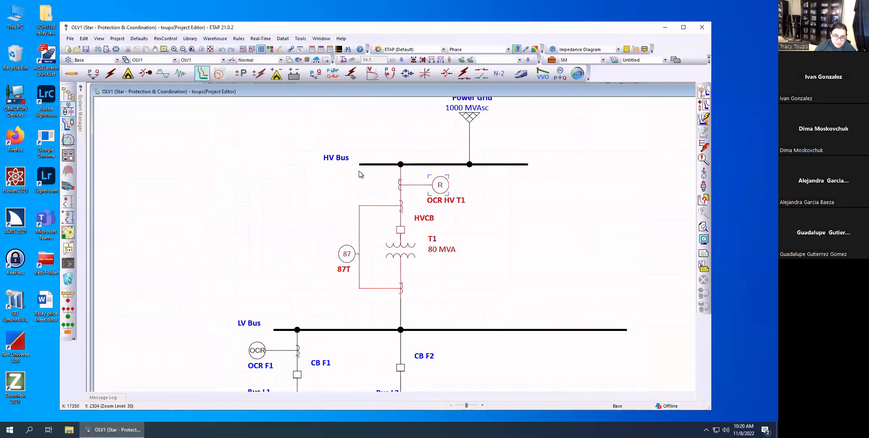
pyautogui.click(704, 93)
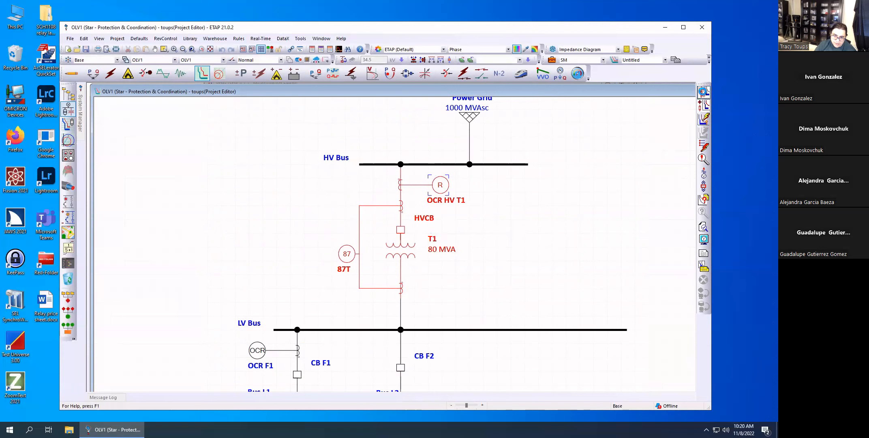
pyautogui.moveTo(565, 95); pyautogui.dragTo(423, 87)
pyautogui.moveTo(533, 378); pyautogui.dragTo(661, 391)
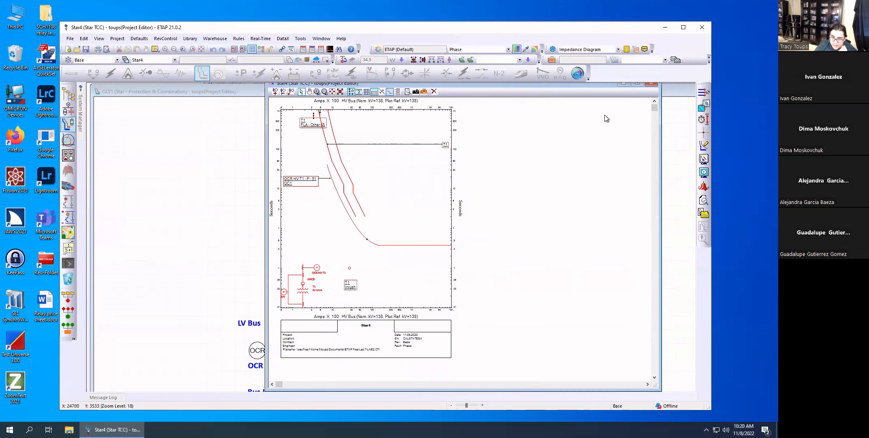
pyautogui.click(652, 85)
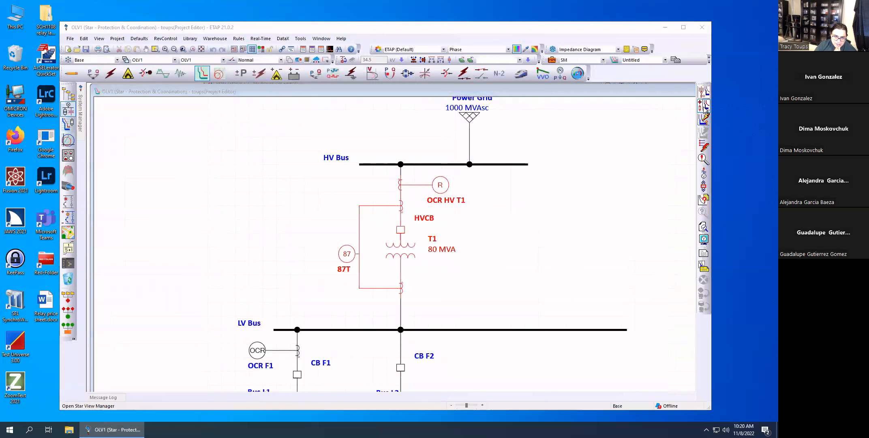
# Purge all existing Star Views from the project through the Star View Manager.
pyautogui.click(705, 106)
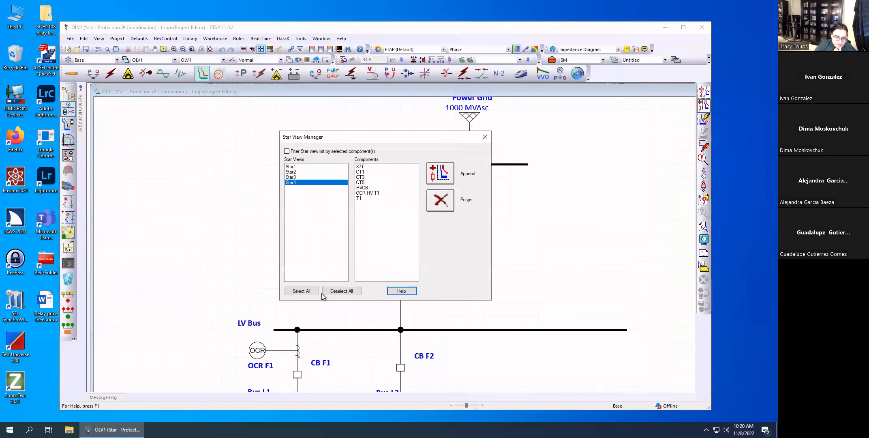
pyautogui.click(309, 292)
pyautogui.click(440, 201)
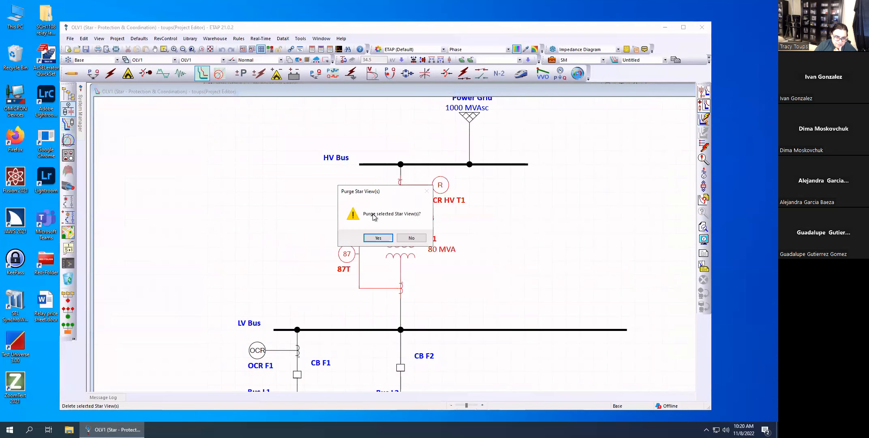
pyautogui.click(373, 239)
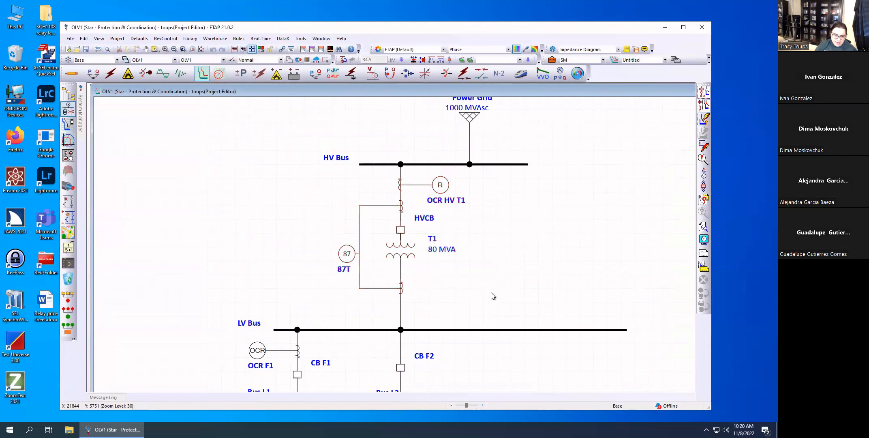
# Create a fresh Star View of T1, HVCB and relays OCR HV T1 and 87T, and enlarge its window to inspect the curves.
pyautogui.click(702, 93)
pyautogui.moveTo(540, 92); pyautogui.dragTo(329, 85)
pyautogui.moveTo(469, 383); pyautogui.dragTo(640, 400)
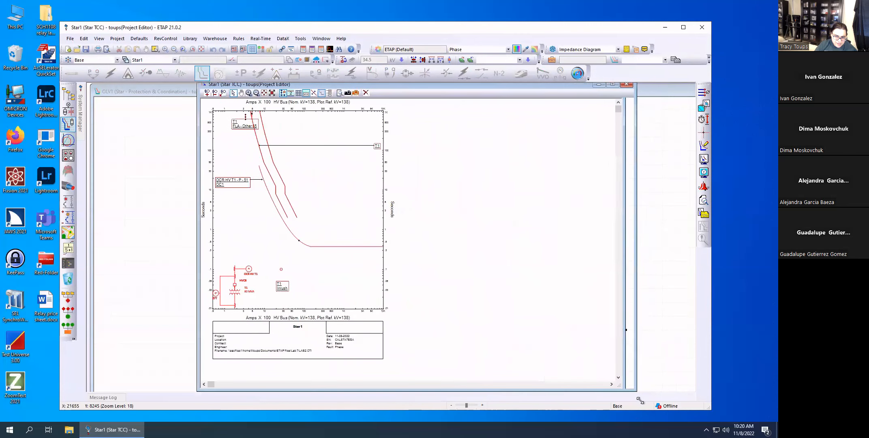
pyautogui.scroll(3, 308, 272)
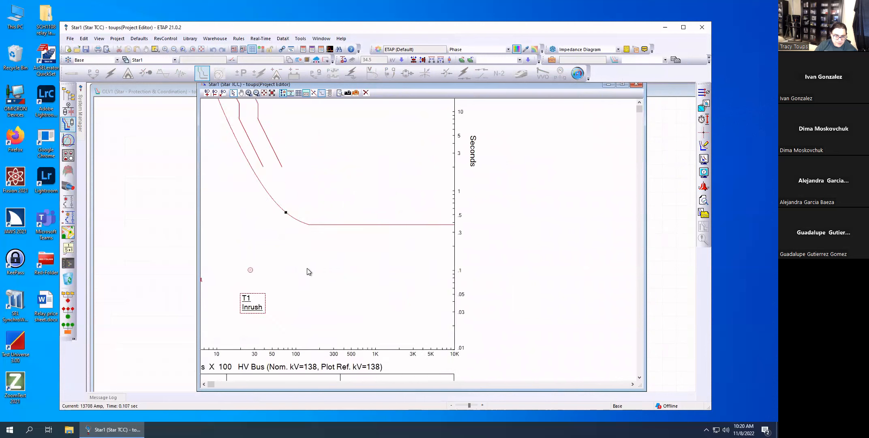
pyautogui.scroll(9, 345, 280)
pyautogui.scroll(-3, 344, 292)
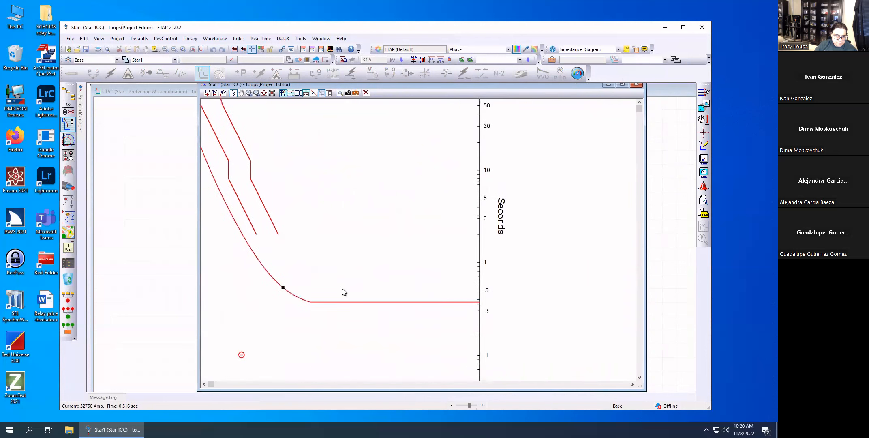
pyautogui.click(203, 384)
pyautogui.click(204, 384)
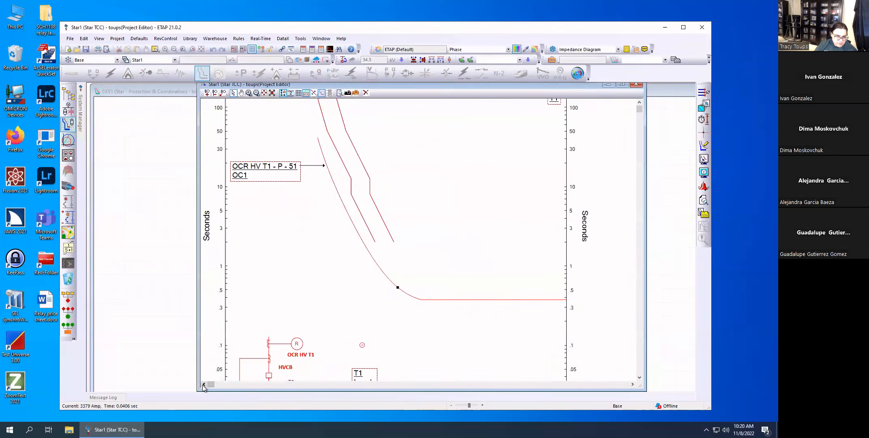
pyautogui.scroll(-1, 364, 353)
pyautogui.scroll(3, 390, 335)
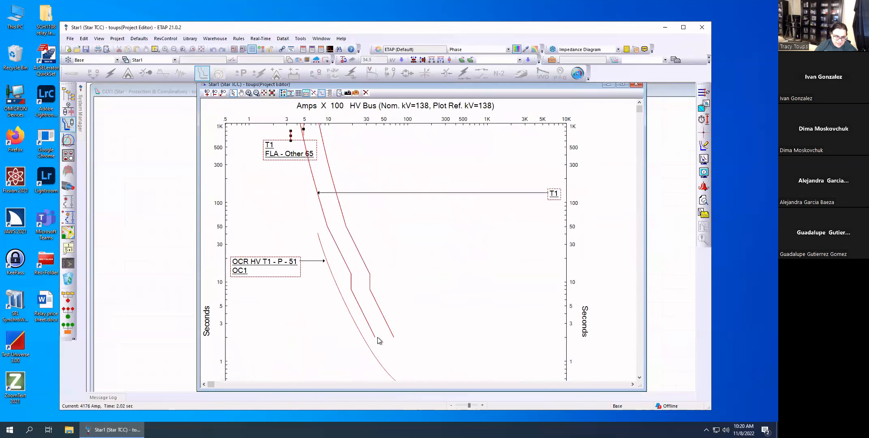
# Move the T1 curve label closer to the curves and display the detailed settings labels for T1 and OCR HV T1.
pyautogui.moveTo(554, 193); pyautogui.dragTo(394, 163)
pyautogui.doubleClick(394, 163)
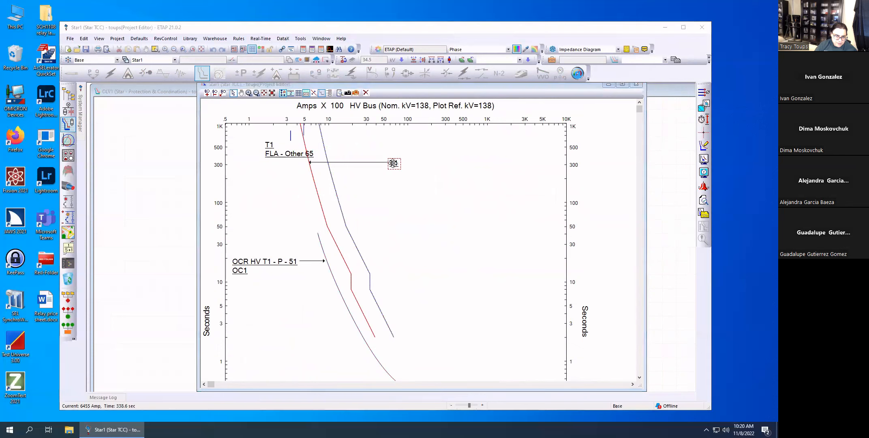
pyautogui.click(474, 334)
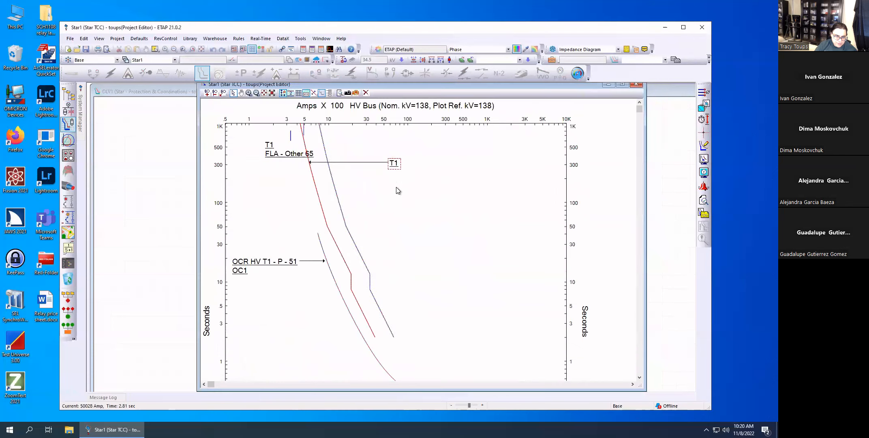
pyautogui.rightClick(392, 163)
pyautogui.click(415, 243)
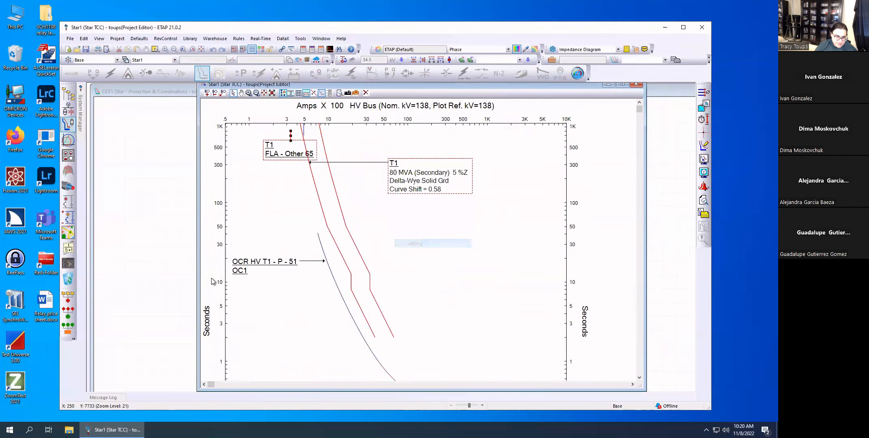
pyautogui.rightClick(237, 267)
pyautogui.click(273, 356)
pyautogui.scroll(-1, 373, 321)
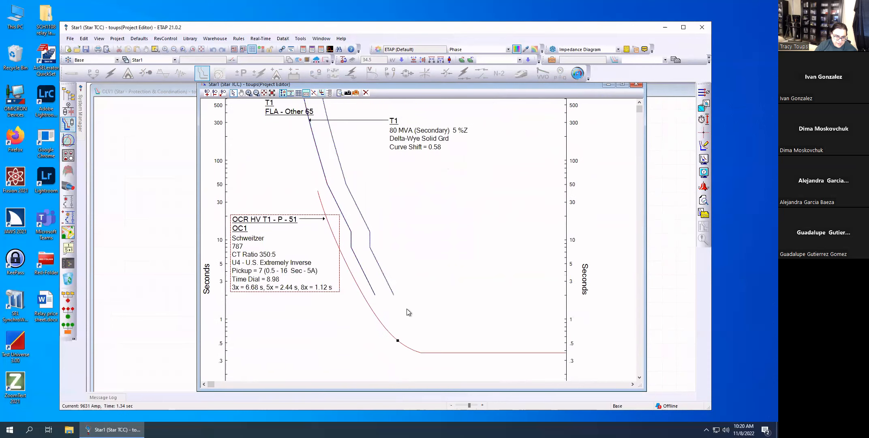
# Mark up the time gap between the T1 and OCR HV T1 curves with temporary annotations, and clear them.
pyautogui.click(436, 291)
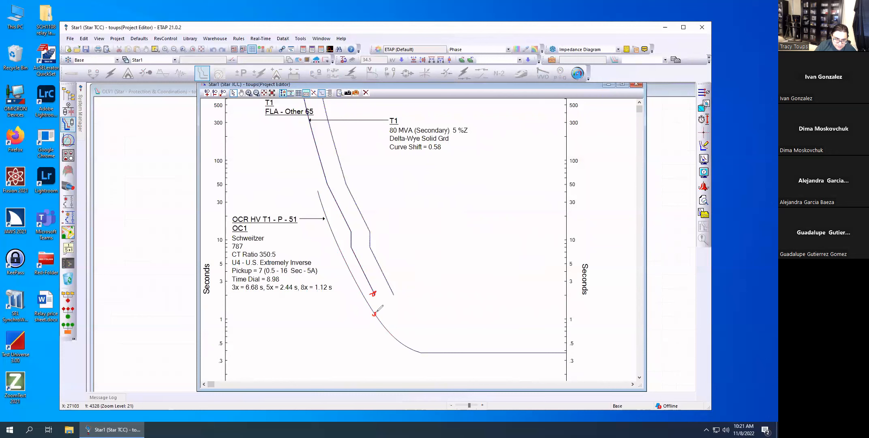
pyautogui.moveTo(384, 302); pyautogui.dragTo(411, 292)
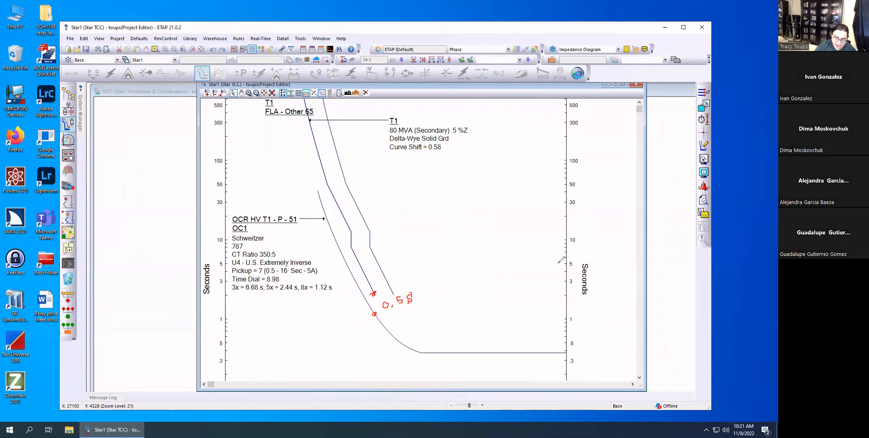
pyautogui.press('Escape')
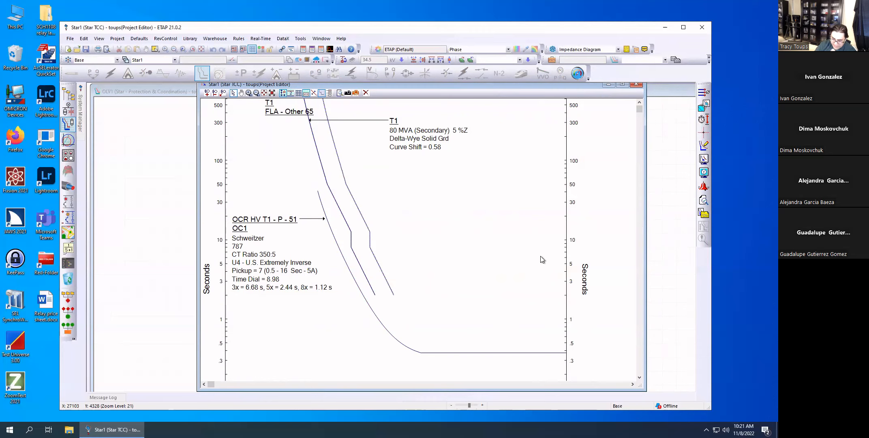
# Add a time-difference marker between T1's shifted damage curve and the OCR HV T1 curve, aligned with the damage curve's lower end.
pyautogui.click(704, 120)
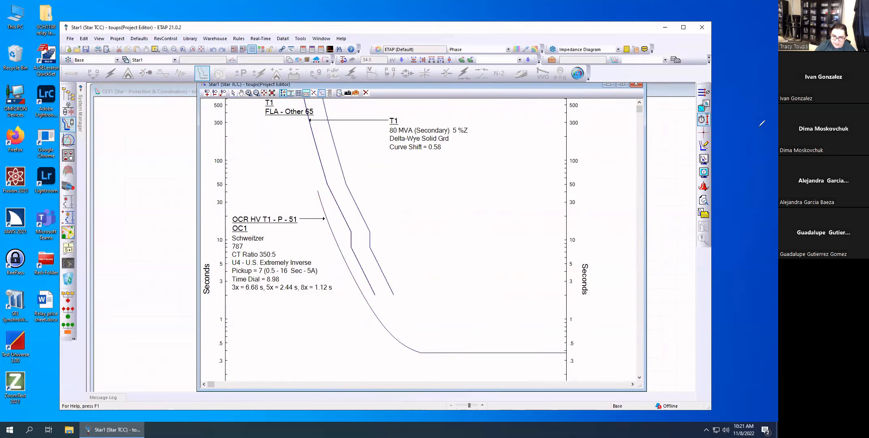
pyautogui.moveTo(682, 121)
pyautogui.mouseDown()
pyautogui.moveTo(725, 118)
pyautogui.moveTo(676, 110)
pyautogui.mouseUp()
pyautogui.click(704, 117)
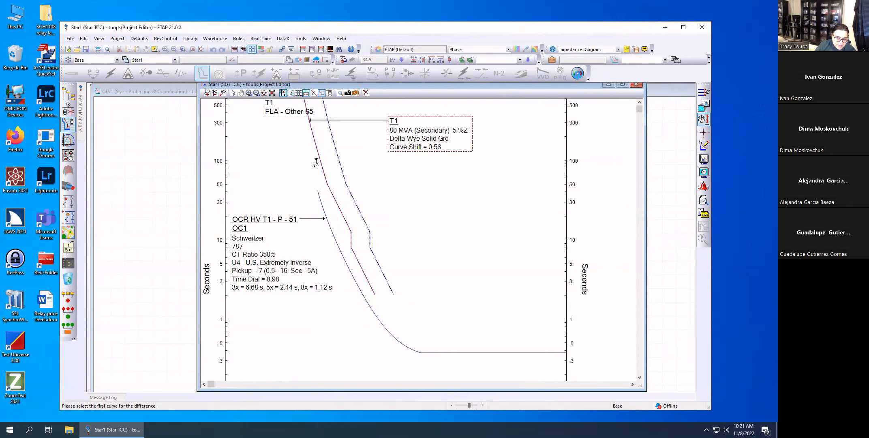
pyautogui.click(369, 283)
pyautogui.click(376, 313)
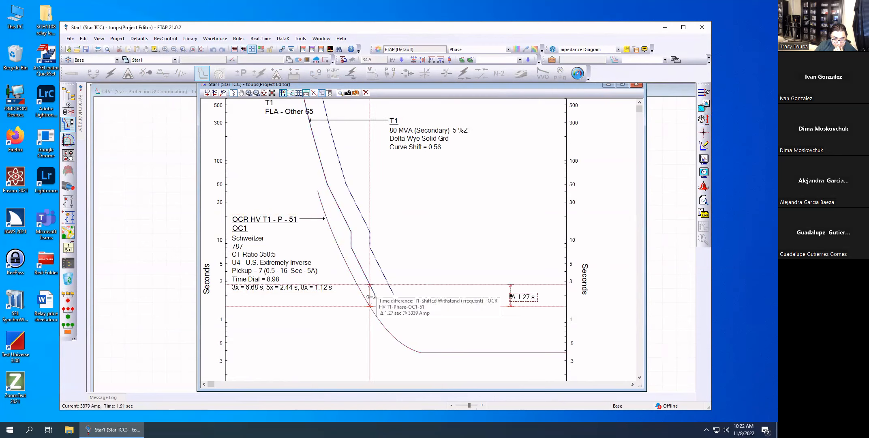
pyautogui.moveTo(371, 296)
pyautogui.mouseDown()
pyautogui.moveTo(377, 302)
pyautogui.moveTo(345, 269)
pyautogui.moveTo(346, 251)
pyautogui.moveTo(383, 314)
pyautogui.moveTo(379, 305)
pyautogui.mouseUp()
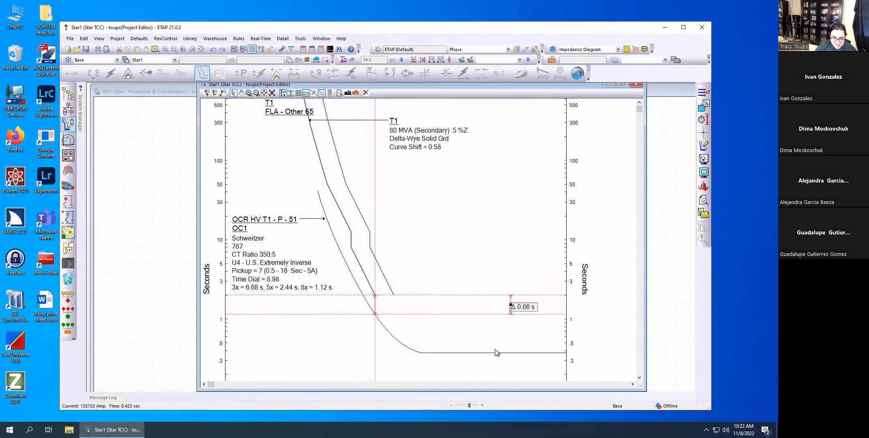
# Shift the OCR HV T1 overcurrent curve down to a time dial of 7.93 and place the time-difference label beside the curves.
pyautogui.click(485, 352)
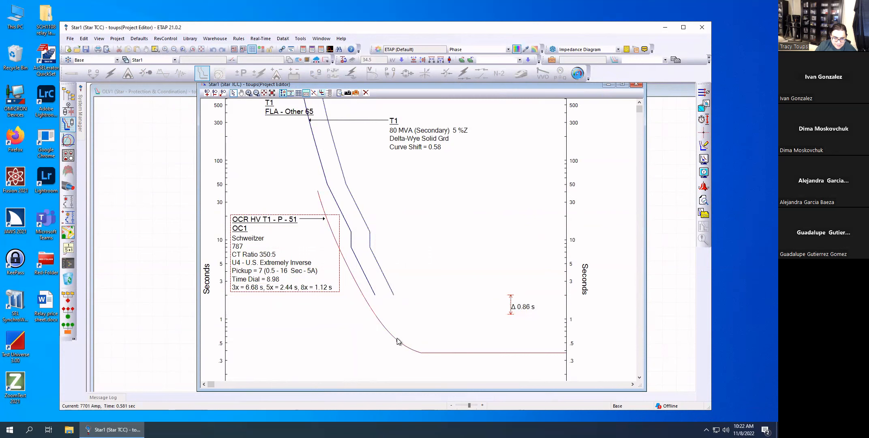
pyautogui.moveTo(396, 342); pyautogui.dragTo(398, 346)
pyautogui.moveTo(510, 307); pyautogui.dragTo(371, 304)
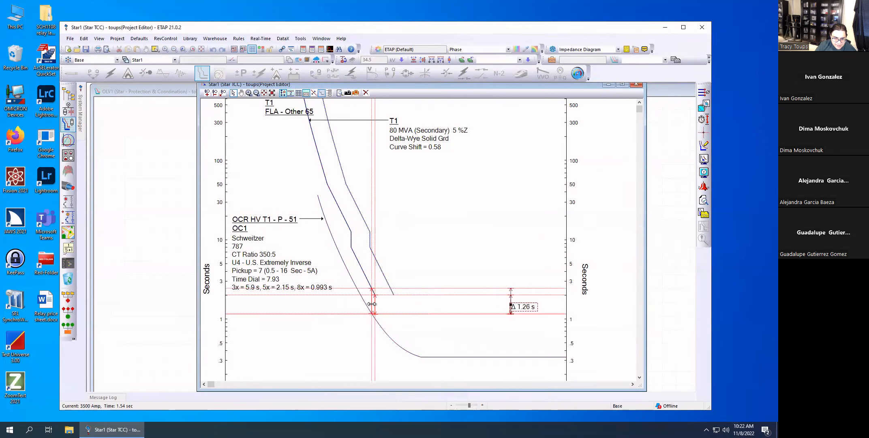
pyautogui.click(404, 348)
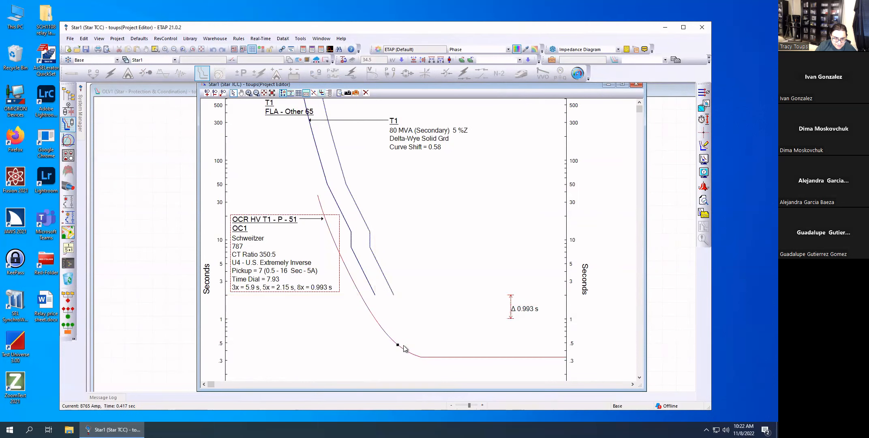
pyautogui.moveTo(515, 313); pyautogui.dragTo(387, 315)
# Fine-tune the OCR HV T1 curve graphically to a time dial of 7.65, realigning the time-difference marker with the end of T1's curve.
pyautogui.click(405, 348)
pyautogui.moveTo(405, 348); pyautogui.dragTo(399, 347)
pyautogui.click(378, 310)
pyautogui.moveTo(374, 307); pyautogui.dragTo(382, 308)
pyautogui.click(398, 348)
pyautogui.moveTo(397, 347); pyautogui.dragTo(396, 346)
pyautogui.click(383, 308)
pyautogui.moveTo(377, 308); pyautogui.dragTo(392, 317)
pyautogui.click(404, 349)
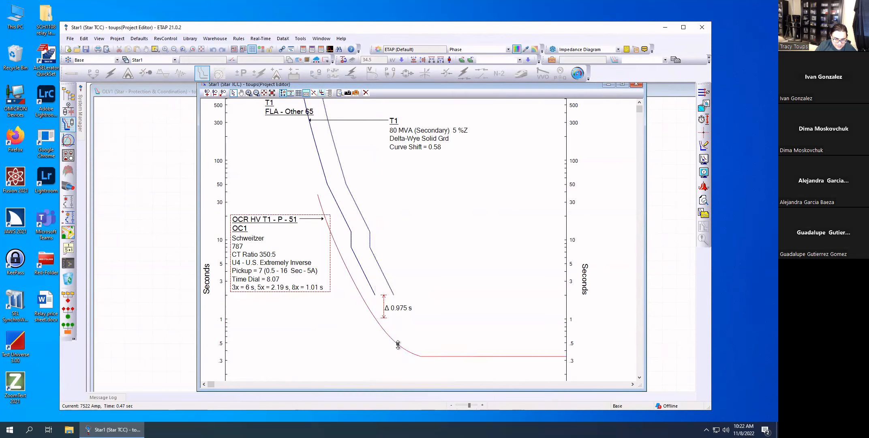
pyautogui.moveTo(398, 345); pyautogui.dragTo(399, 347)
pyautogui.click(383, 308)
pyautogui.moveTo(381, 307); pyautogui.dragTo(412, 320)
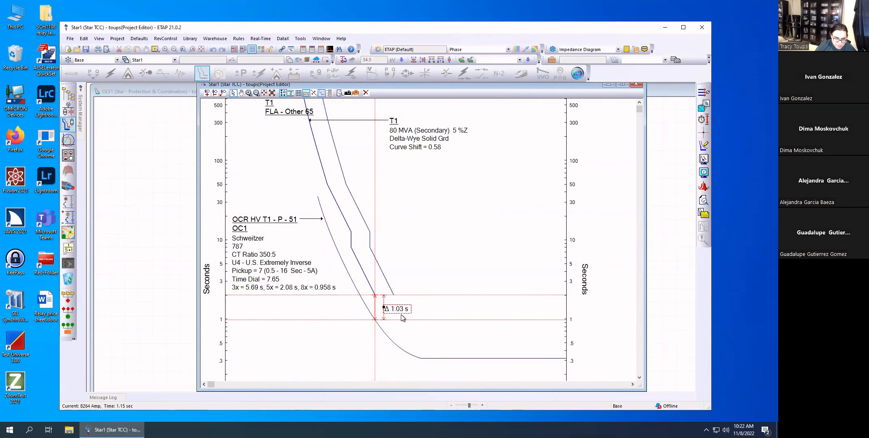
# Set the OC1 phase overcurrent time dial of relay OCR HV T1 to 7.6.
pyautogui.click(277, 280)
pyautogui.doubleClick(278, 279)
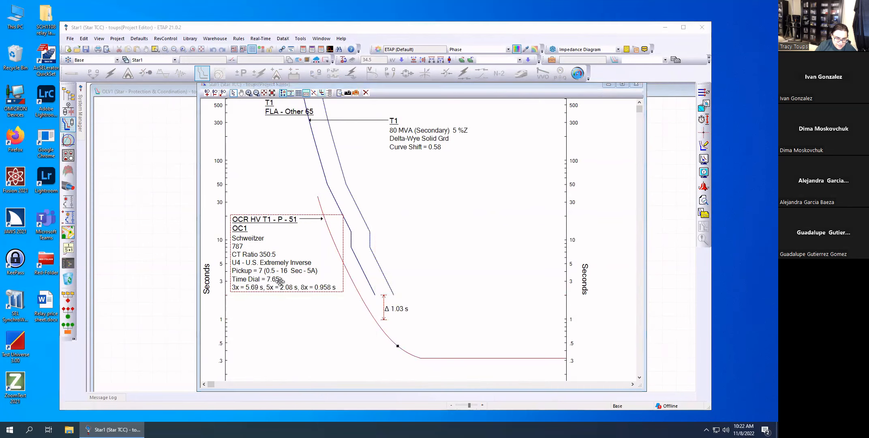
pyautogui.doubleClick(334, 234)
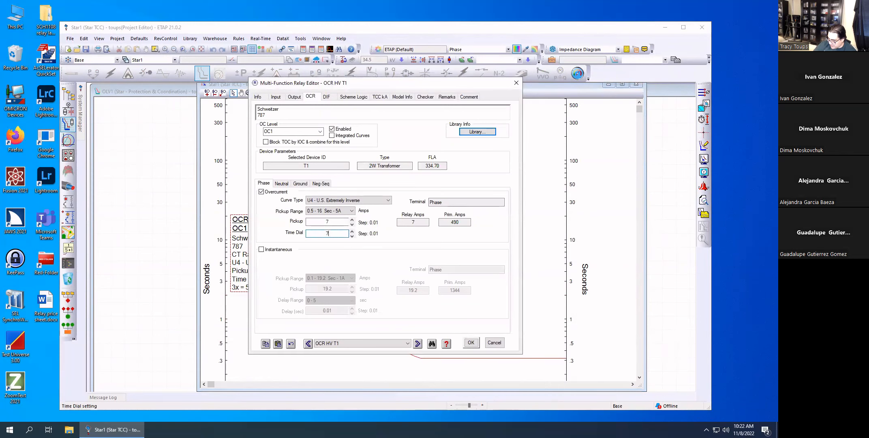
pyautogui.write('7.6')
pyautogui.press('Return')
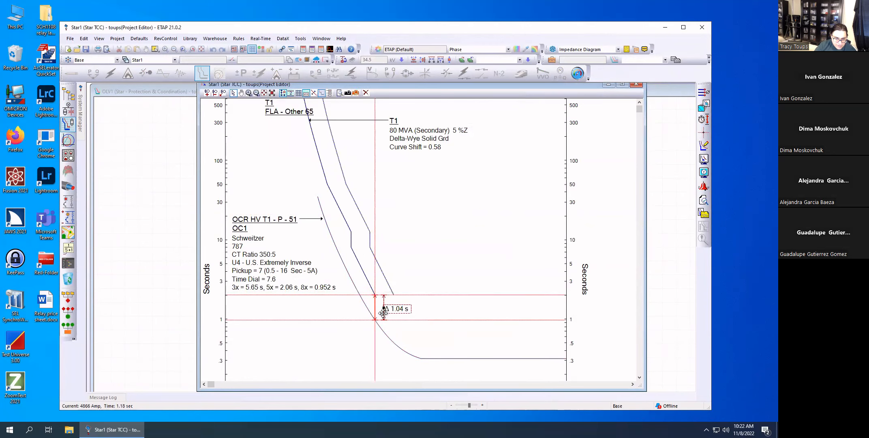
# Set the OCR HV T1 phase time dial to 7.8 and recheck the time difference at the end of T1's damage curve.
pyautogui.click(286, 270)
pyautogui.doubleClick(285, 269)
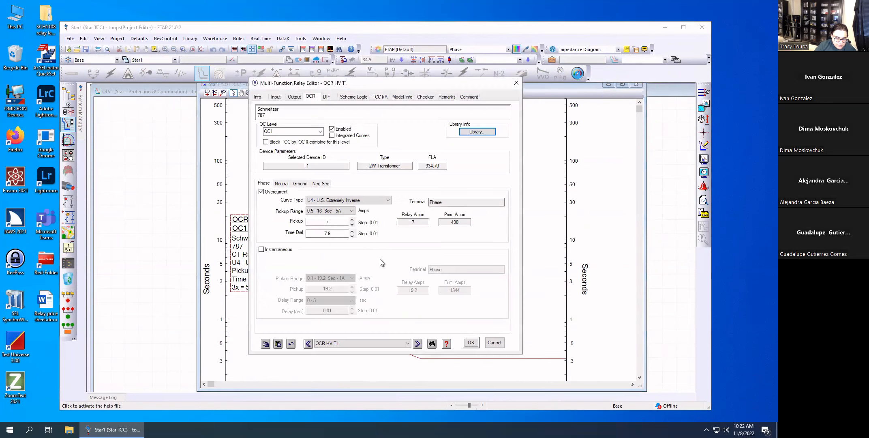
pyautogui.doubleClick(337, 232)
pyautogui.write('7.8')
pyautogui.press('Return')
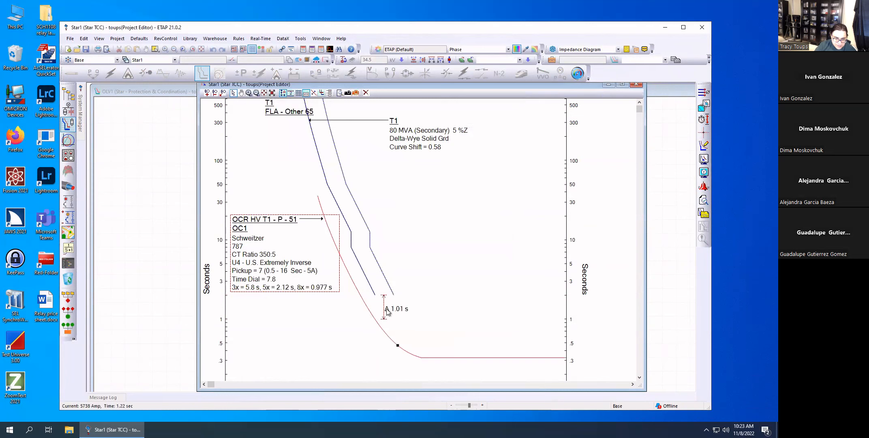
pyautogui.moveTo(375, 308); pyautogui.dragTo(380, 311)
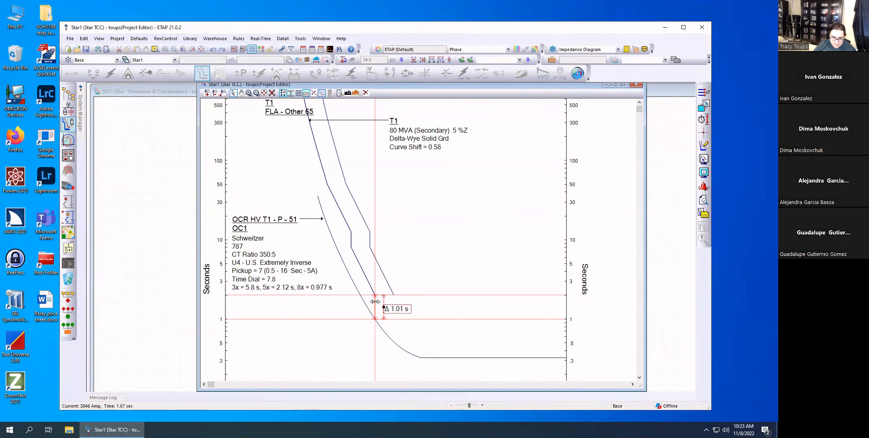
pyautogui.moveTo(374, 301)
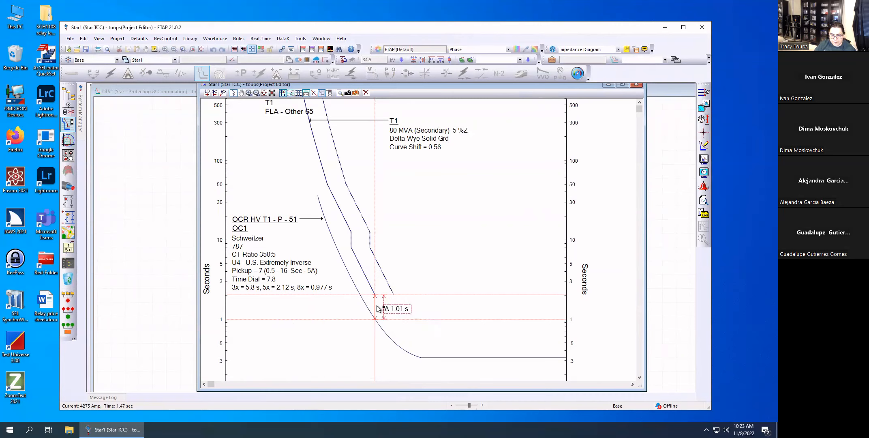
pyautogui.moveTo(375, 305)
pyautogui.mouseDown()
pyautogui.moveTo(351, 272)
pyautogui.moveTo(379, 312)
pyautogui.moveTo(409, 309)
pyautogui.mouseUp()
# Close the Star View window and locate relay OCR F1 below LV Bus in the OLV1 one-line diagram.
pyautogui.scroll(2, 423, 236)
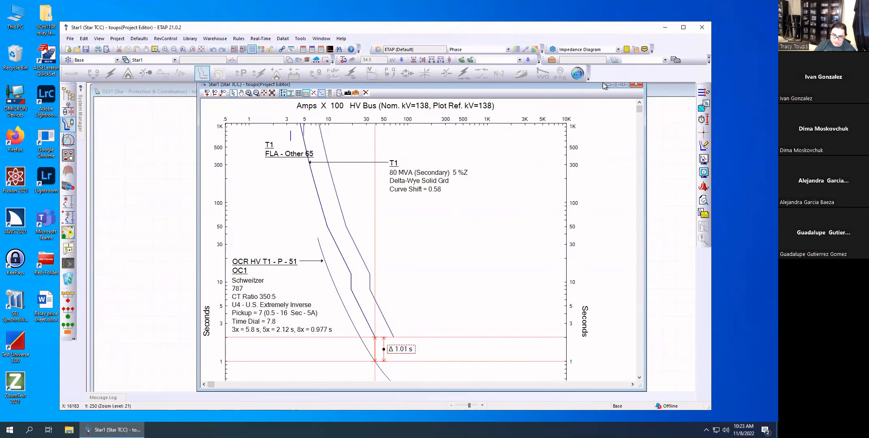
pyautogui.click(638, 86)
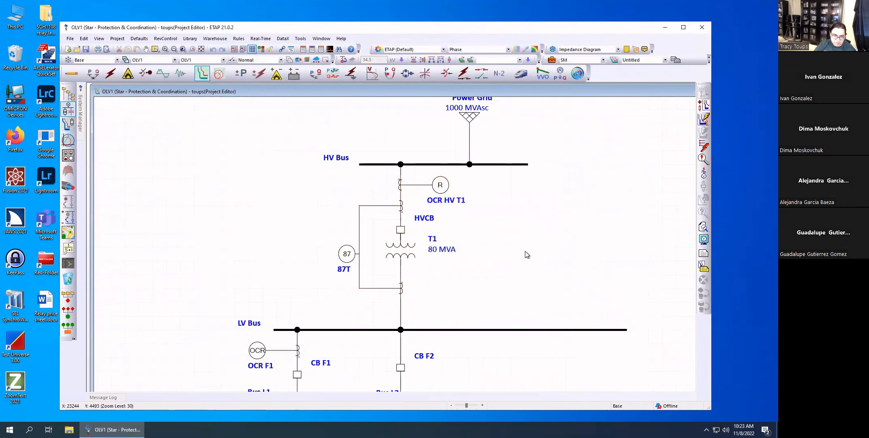
pyautogui.scroll(-3, 523, 250)
pyautogui.scroll(1, 515, 243)
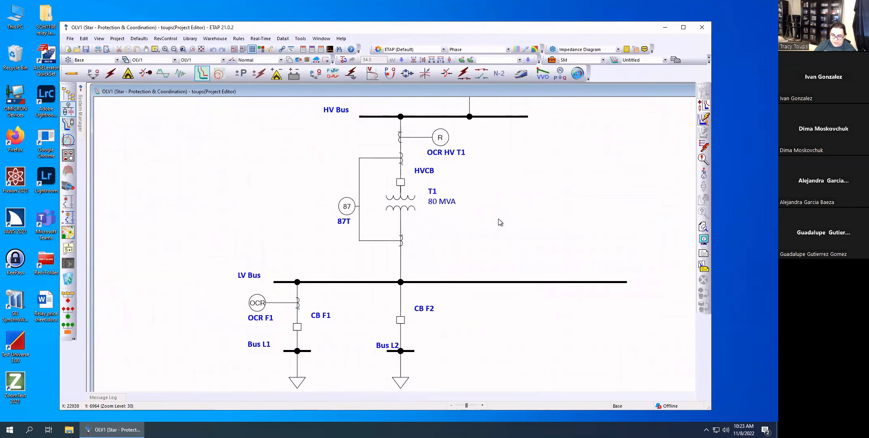
pyautogui.click(253, 304)
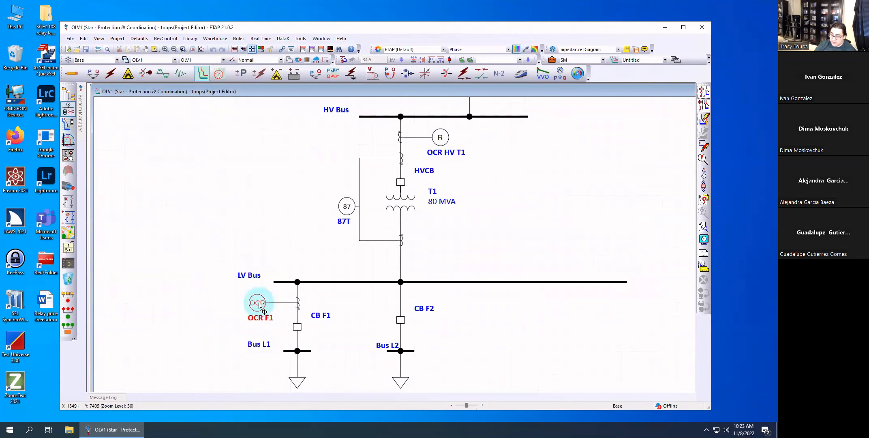
pyautogui.click(501, 318)
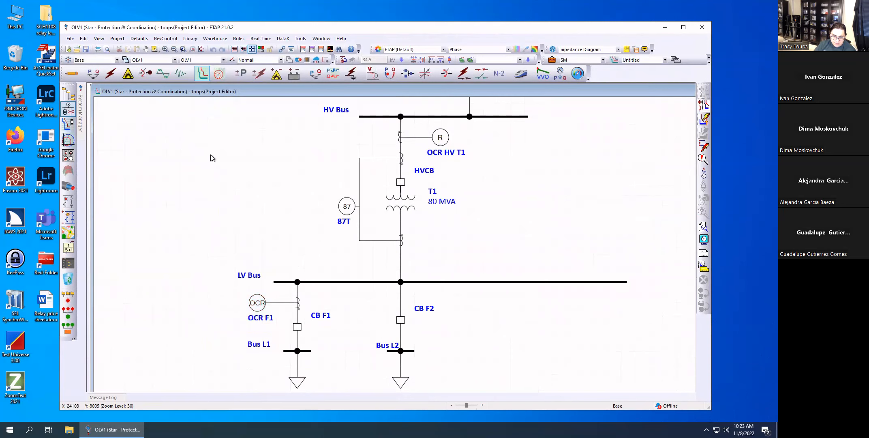
# Create a Star View of the devices from HV Bus down to OCR F1, CB F1 and CB F2, and enlarge its window.
pyautogui.moveTo(501, 318); pyautogui.dragTo(160, 116)
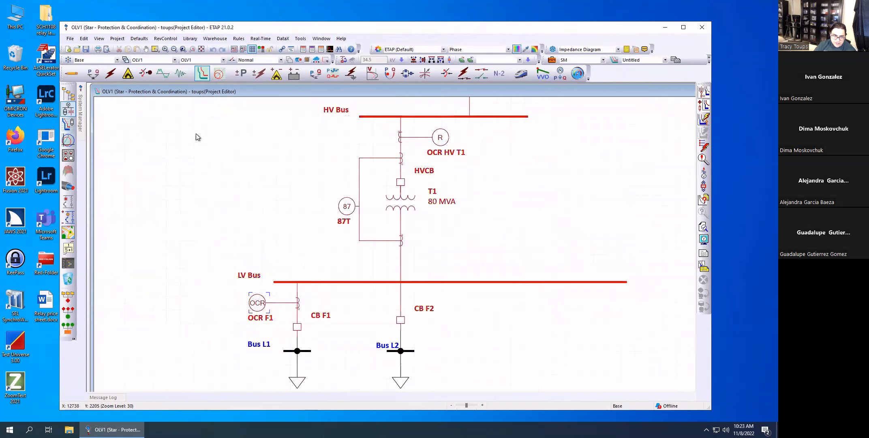
pyautogui.click(704, 93)
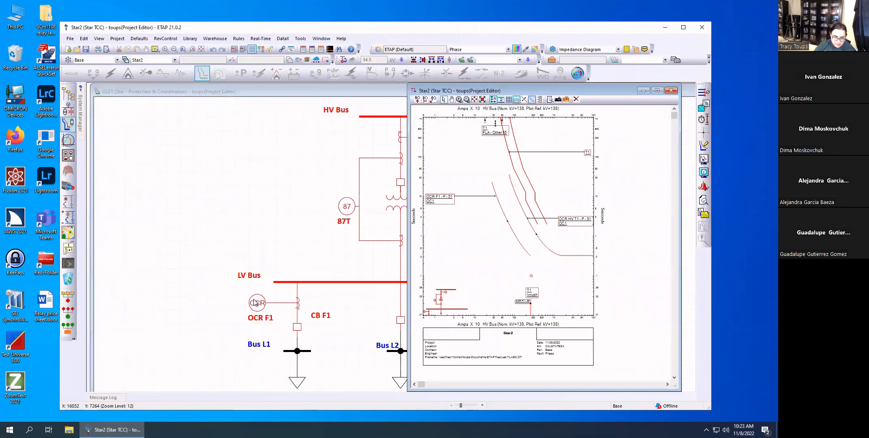
pyautogui.moveTo(581, 91); pyautogui.dragTo(388, 83)
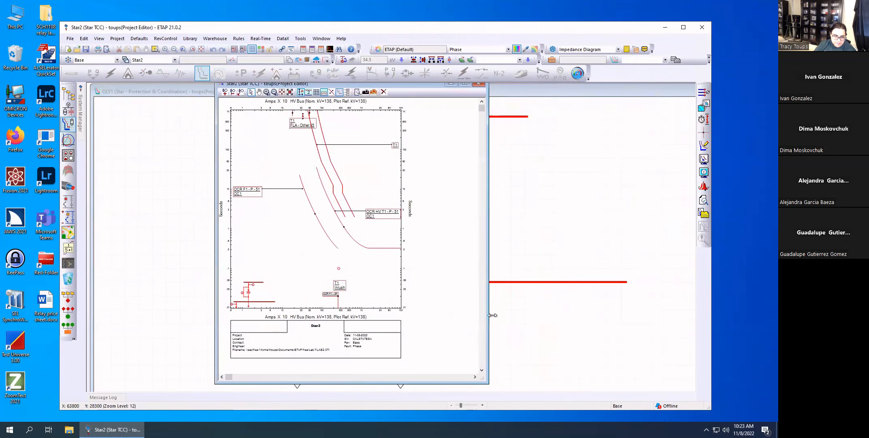
pyautogui.moveTo(482, 381); pyautogui.dragTo(680, 391)
pyautogui.click(475, 314)
# Measure the time difference between the OCR F1 and OCR HV T1 phase curves at the end of the OCR F1 curve.
pyautogui.scroll(2, 362, 311)
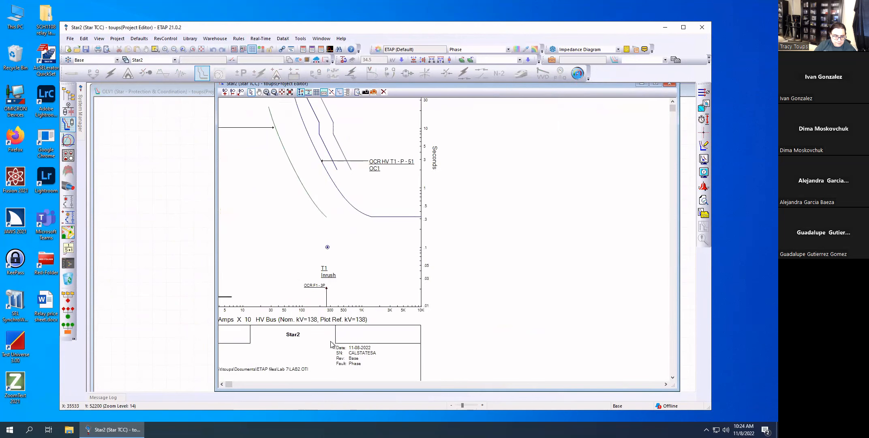
pyautogui.click(222, 384)
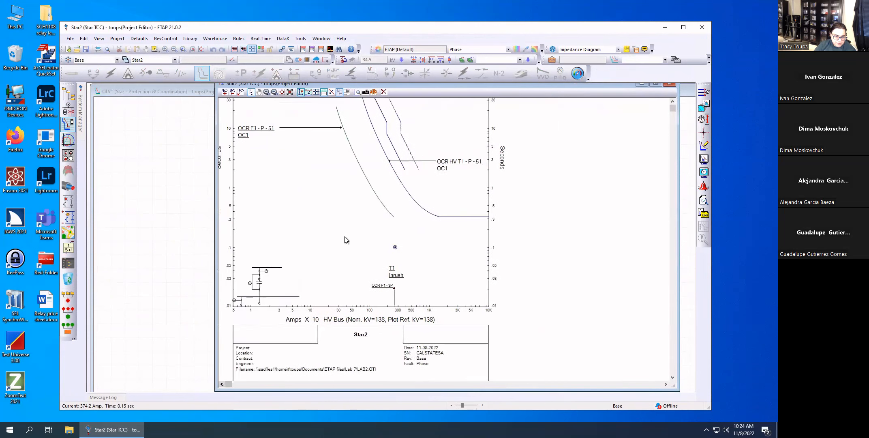
pyautogui.scroll(2, 344, 236)
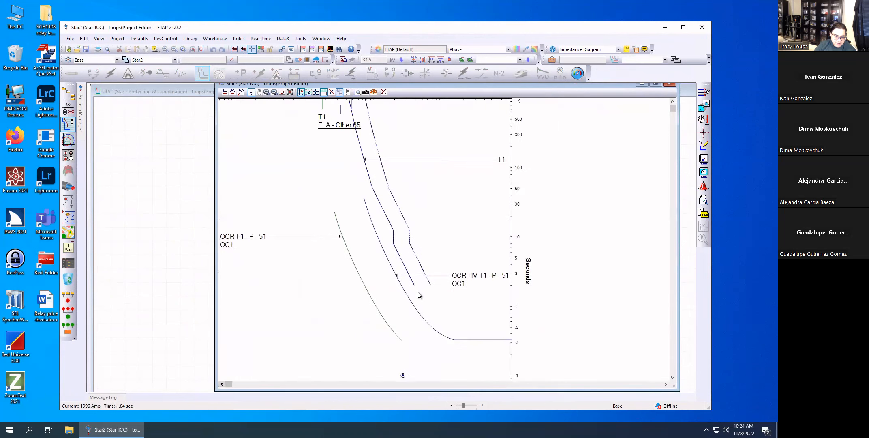
pyautogui.click(704, 121)
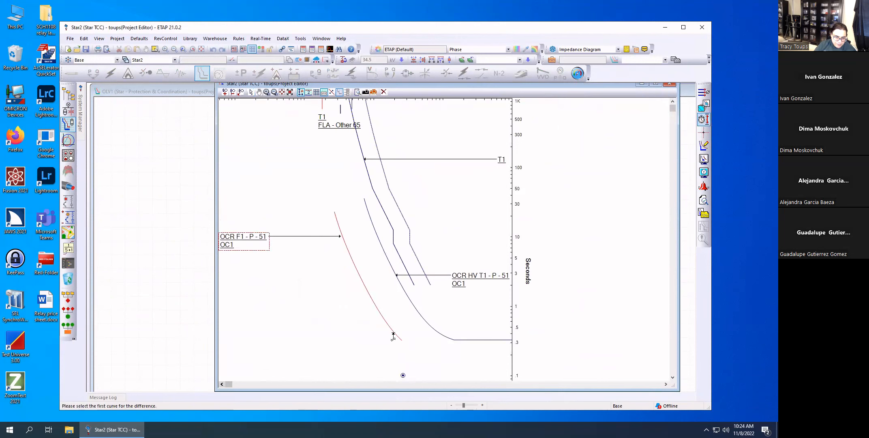
pyautogui.click(397, 334)
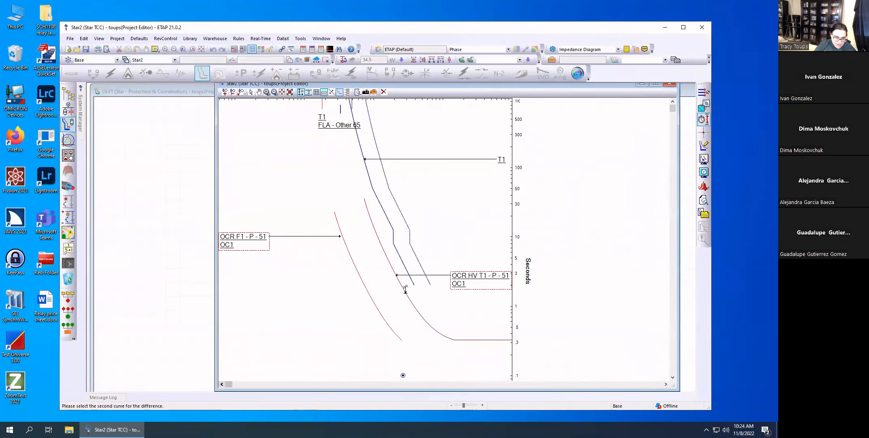
pyautogui.click(404, 293)
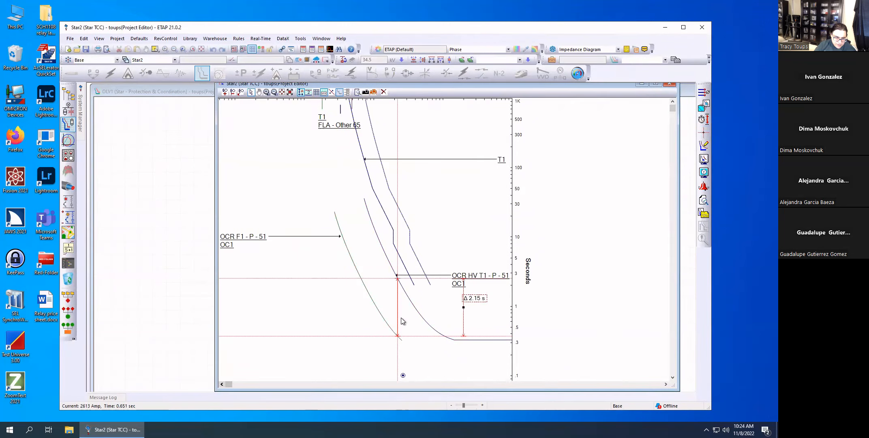
pyautogui.click(423, 342)
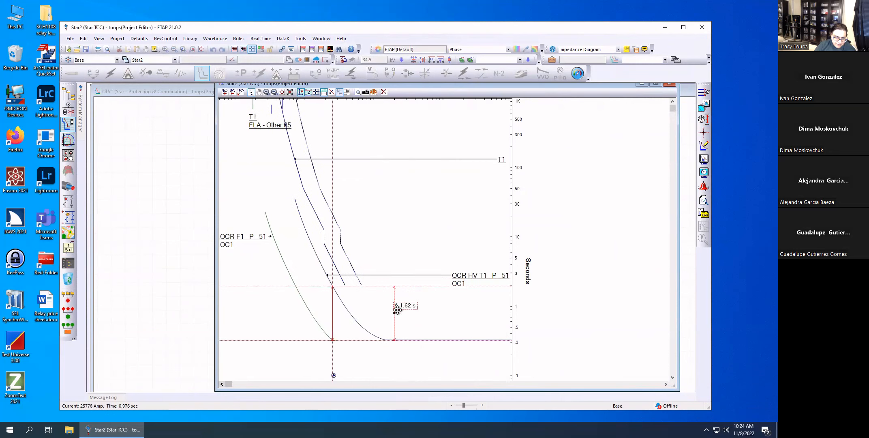
# Shift the OCR F1 phase curve slightly upward and review its OC1 phase overcurrent settings in the relay editor.
pyautogui.click(308, 313)
pyautogui.moveTo(293, 278)
pyautogui.mouseDown()
pyautogui.moveTo(296, 301)
pyautogui.moveTo(305, 289)
pyautogui.moveTo(293, 280)
pyautogui.mouseUp()
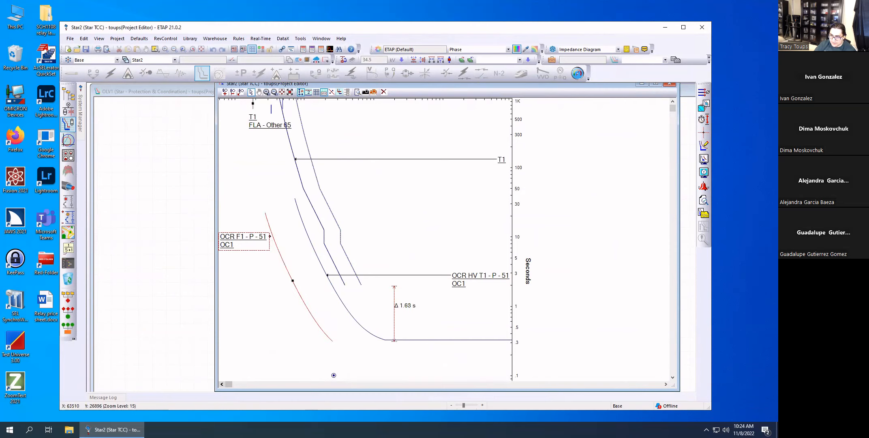
pyautogui.moveTo(293, 281); pyautogui.dragTo(293, 277)
pyautogui.doubleClick(293, 278)
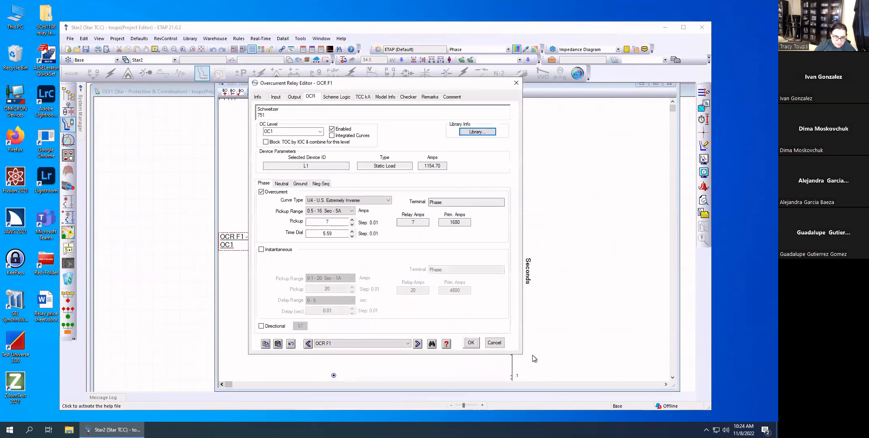
pyautogui.click(471, 343)
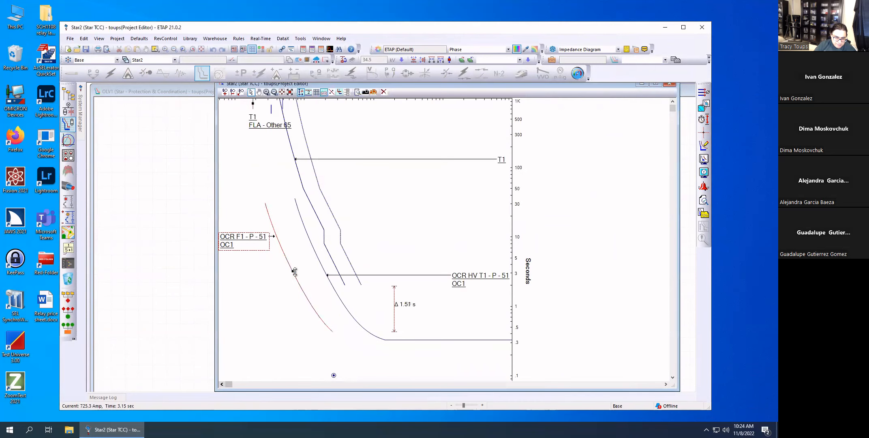
# Fine-tune the OCR F1 curve to a margin of about 1.49 s and place the time difference marker beside the end of the curve.
pyautogui.moveTo(295, 272); pyautogui.dragTo(295, 270)
pyautogui.moveTo(397, 312); pyautogui.dragTo(340, 323)
pyautogui.click(294, 273)
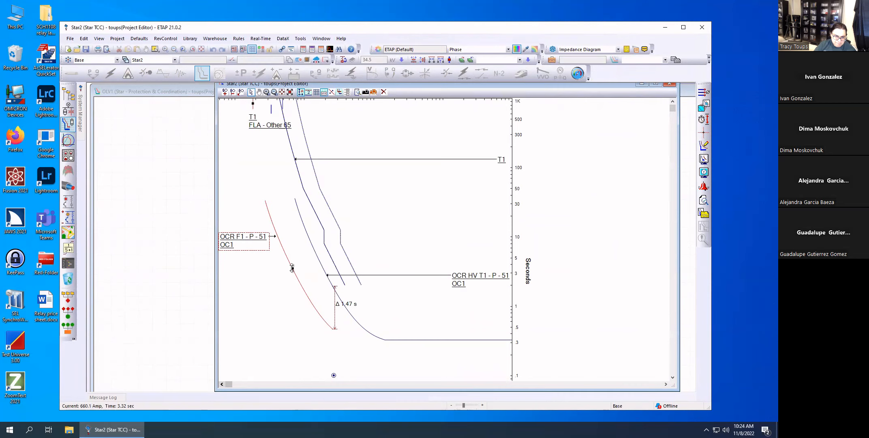
pyautogui.moveTo(292, 270); pyautogui.dragTo(292, 271)
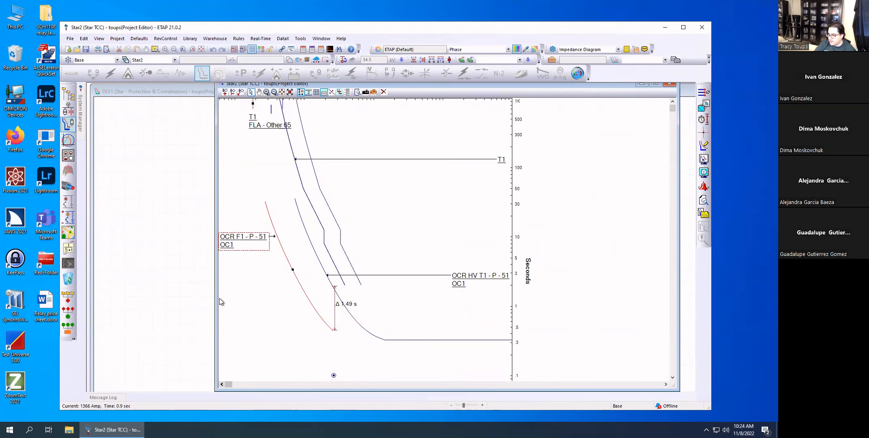
# Extend the OCR F1 - 3P fault current arrow up to the T1 inrush point at about 0.1 s.
pyautogui.scroll(-1, 267, 304)
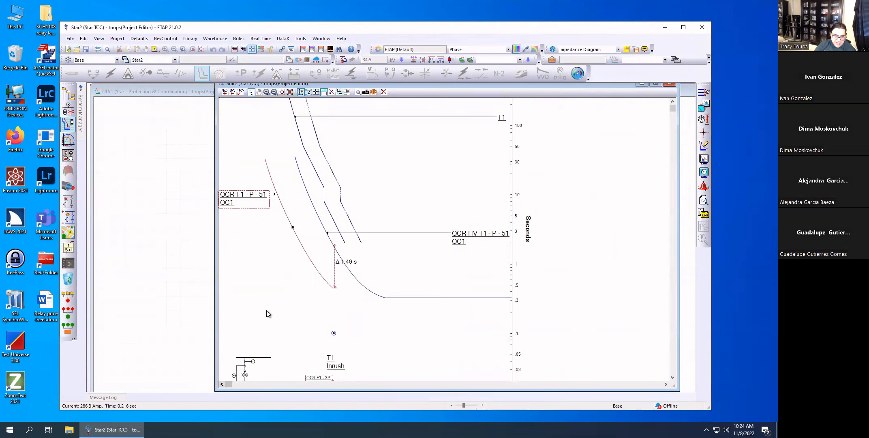
pyautogui.click(287, 308)
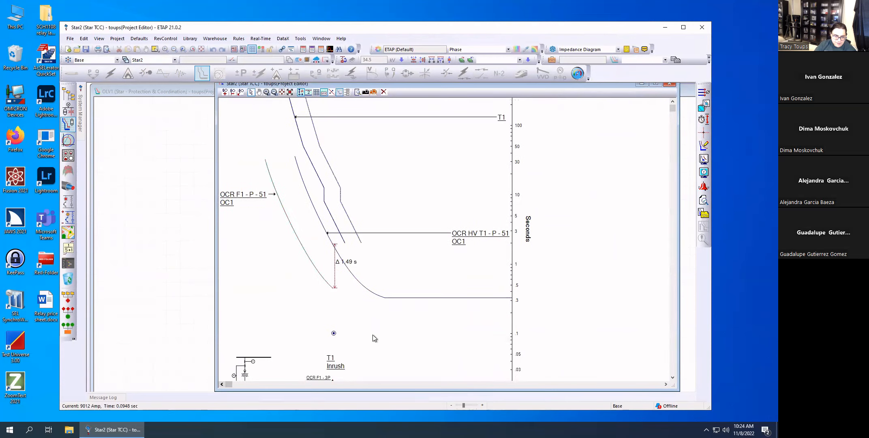
pyautogui.scroll(-1, 373, 335)
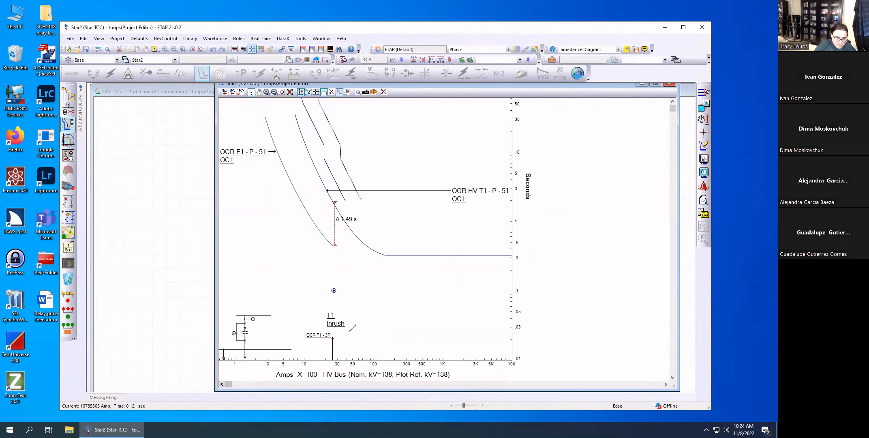
pyautogui.moveTo(368, 343); pyautogui.dragTo(338, 345)
pyautogui.moveTo(382, 328); pyautogui.dragTo(338, 345)
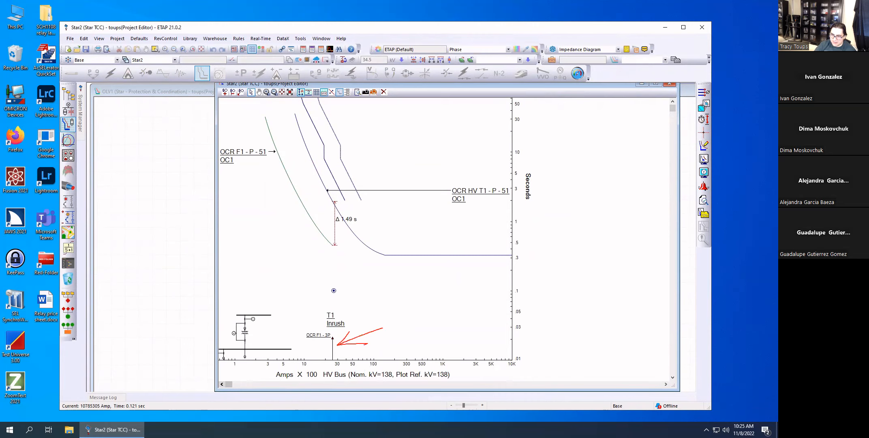
pyautogui.click(334, 348)
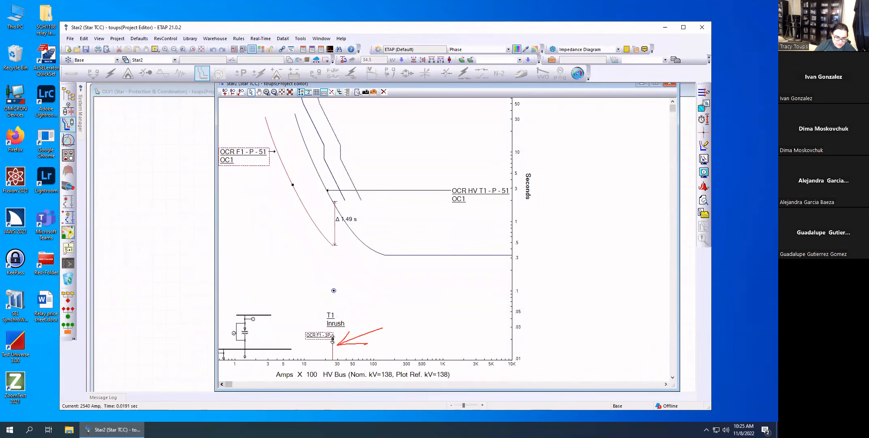
pyautogui.moveTo(333, 340); pyautogui.dragTo(334, 285)
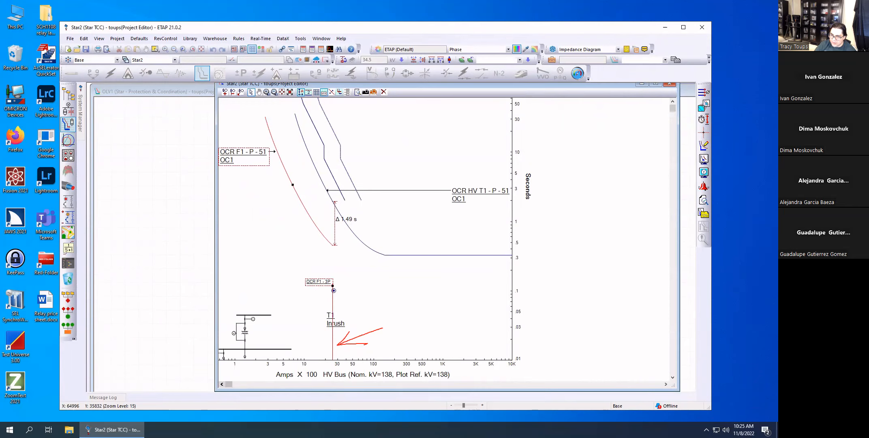
pyautogui.moveTo(511, 291); pyautogui.dragTo(330, 290)
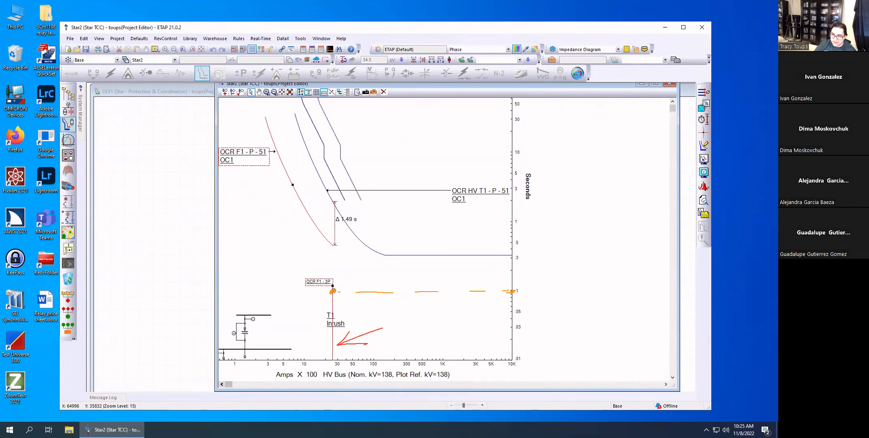
# Trace the OCR F1 - 3P fault arrow up through the relay curves to T1's damage curve and return it to the T1 inrush point.
pyautogui.moveTo(332, 287); pyautogui.dragTo(332, 244)
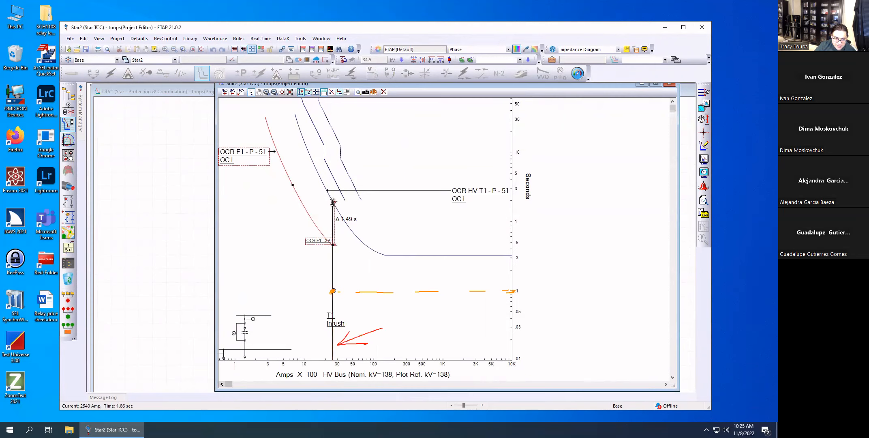
pyautogui.moveTo(333, 202); pyautogui.dragTo(332, 202)
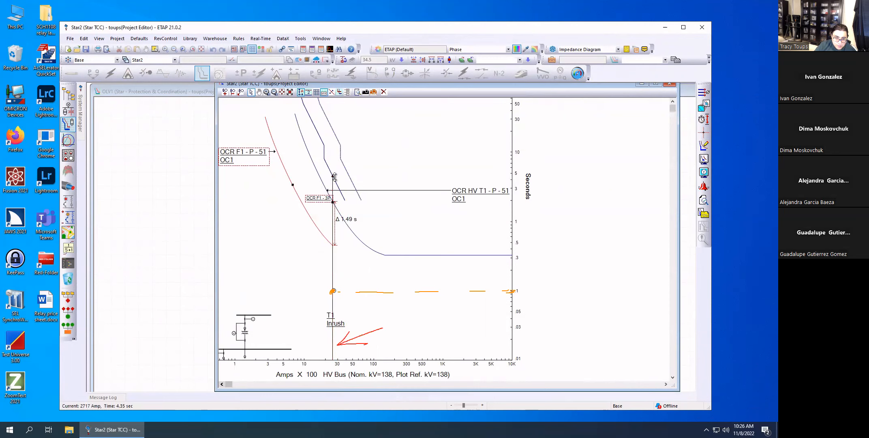
pyautogui.moveTo(334, 177); pyautogui.dragTo(334, 175)
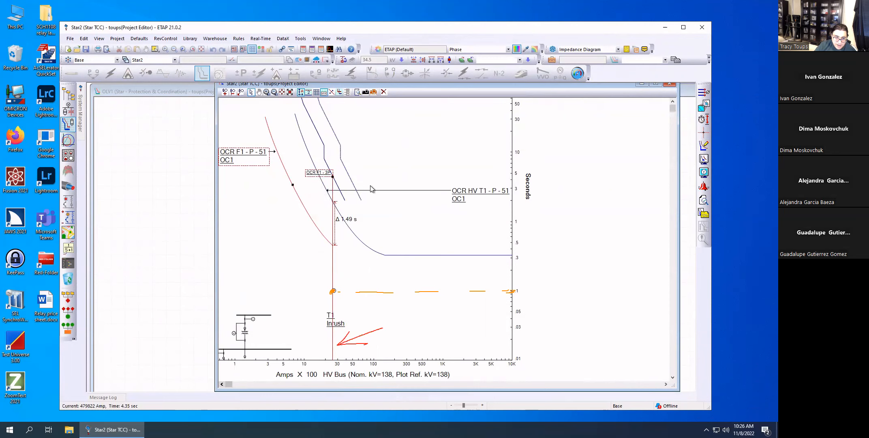
pyautogui.moveTo(334, 178)
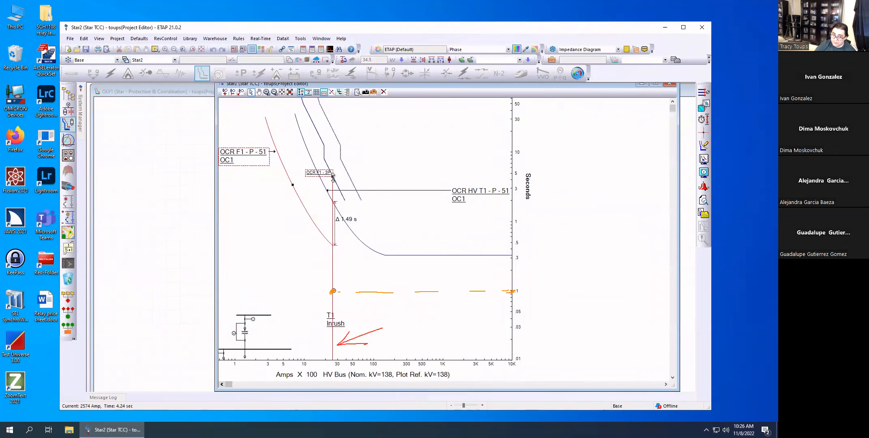
pyautogui.moveTo(332, 177); pyautogui.dragTo(333, 290)
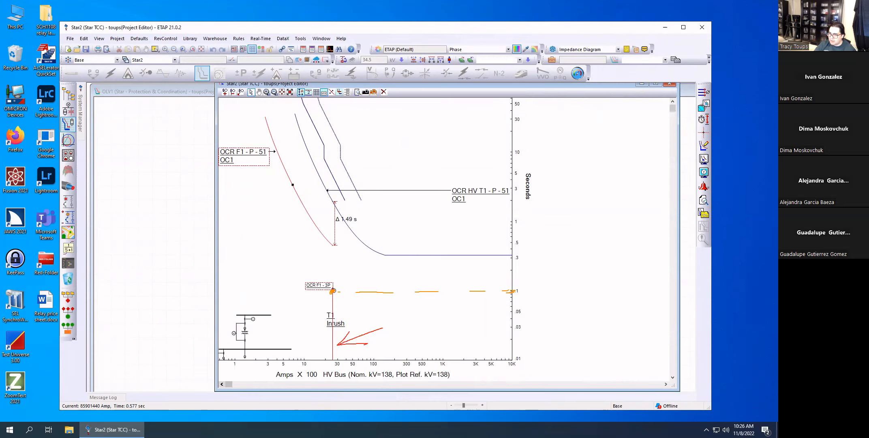
pyautogui.press('Escape')
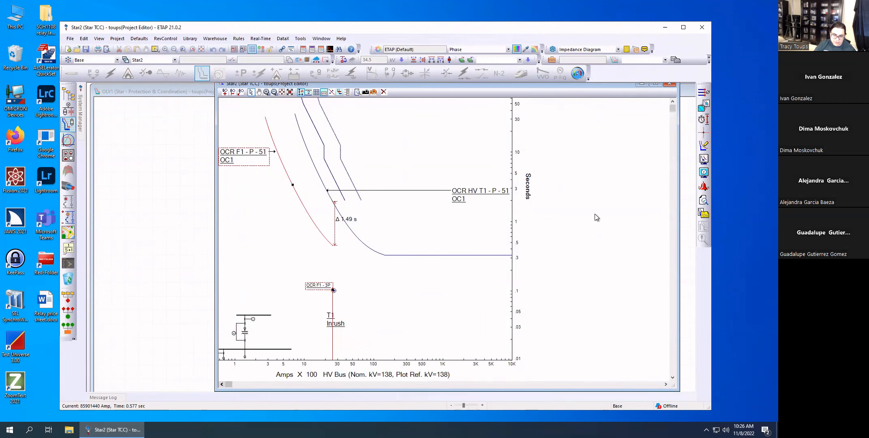
# Reposition the T1 and OCR HV T1 - P - 51 labels closer to their curves in the Star2 plot.
pyautogui.scroll(3, 563, 223)
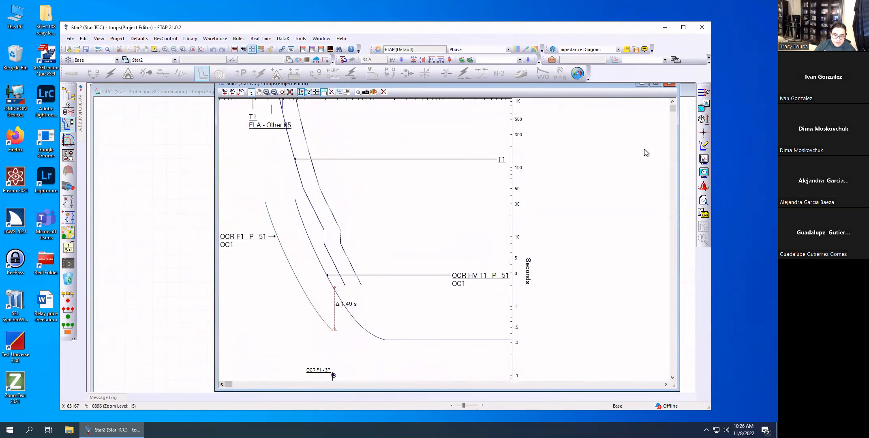
pyautogui.moveTo(612, 86); pyautogui.dragTo(607, 104)
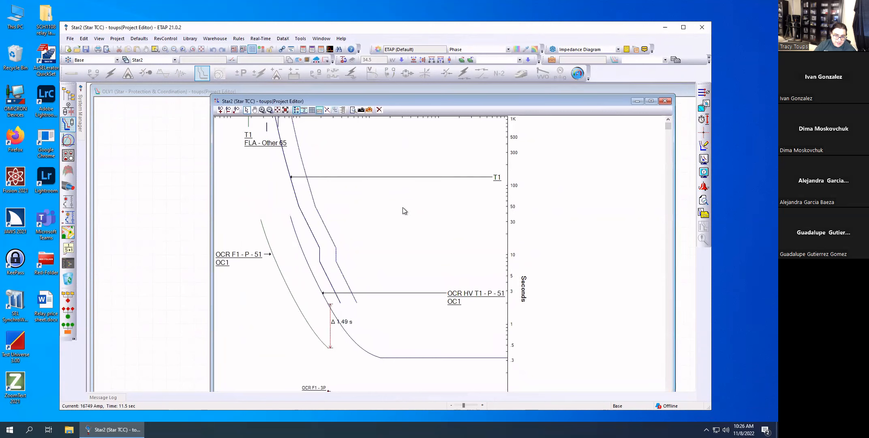
pyautogui.scroll(1, 414, 243)
pyautogui.scroll(-2, 422, 253)
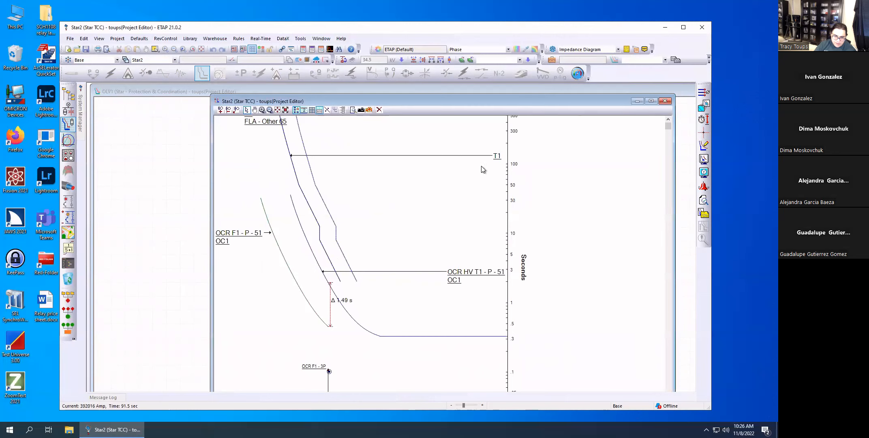
pyautogui.moveTo(445, 156); pyautogui.dragTo(298, 153)
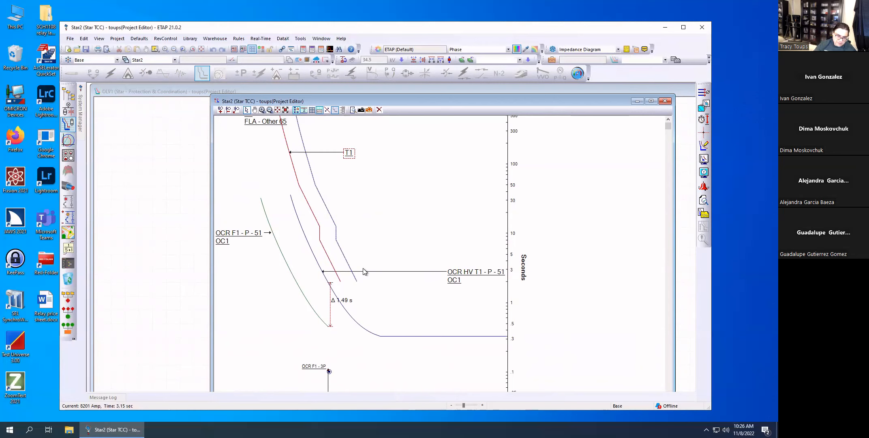
pyautogui.moveTo(457, 275); pyautogui.dragTo(381, 227)
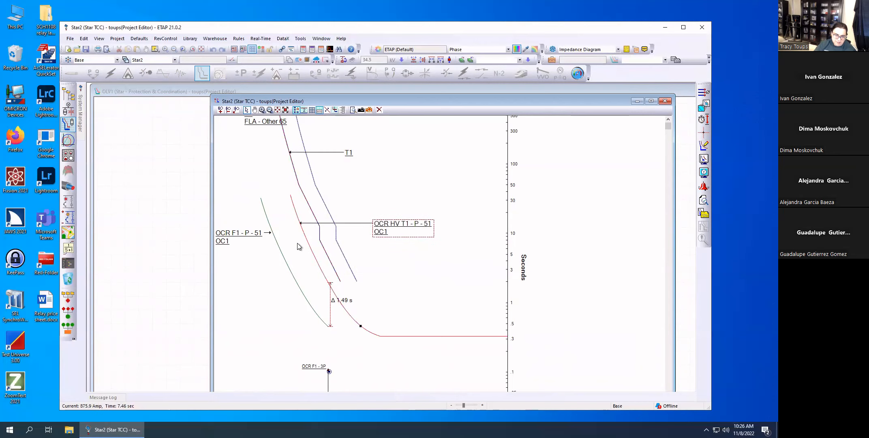
# Close the Star View and insert a fault on the secondary side of transformer T1 to view the protective device operating sequence.
pyautogui.click(665, 101)
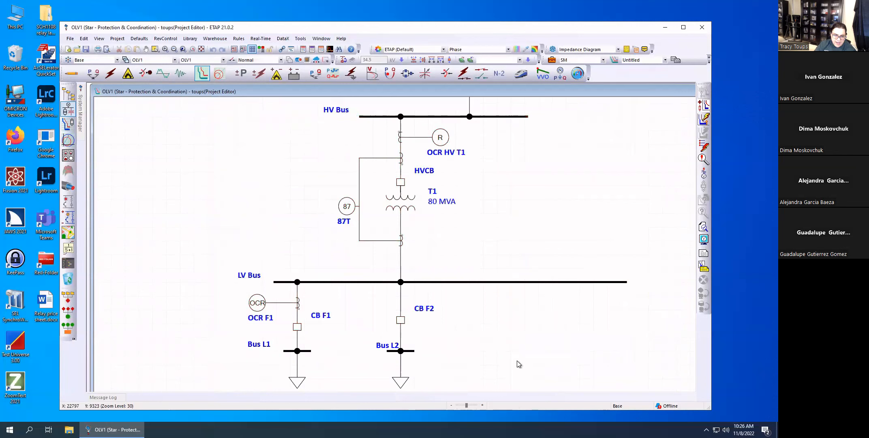
pyautogui.click(704, 148)
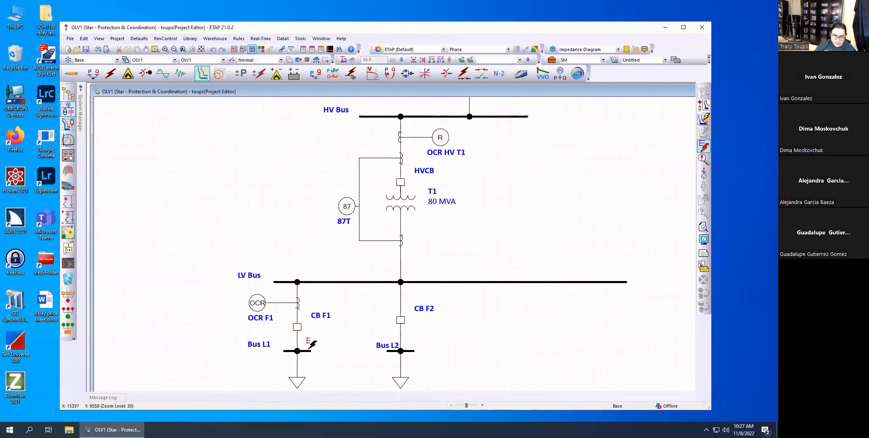
pyautogui.click(415, 205)
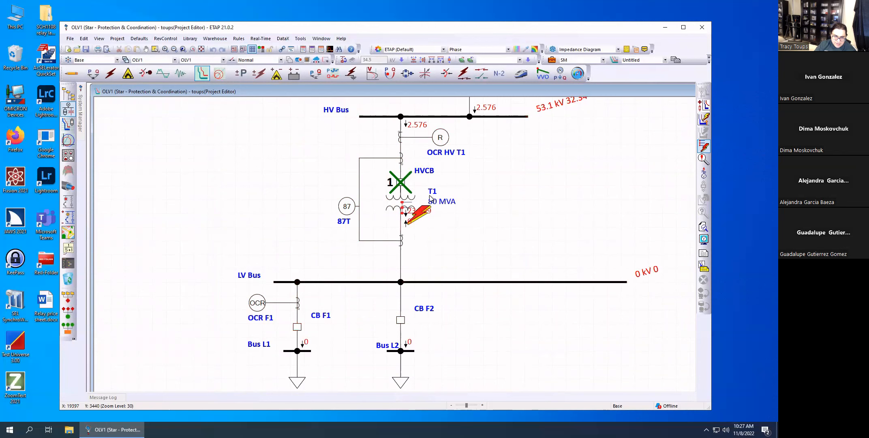
pyautogui.moveTo(395, 181)
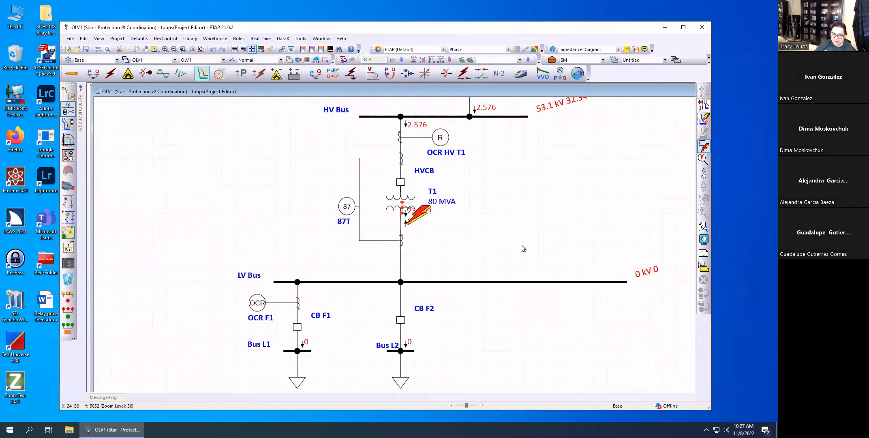
pyautogui.scroll(3, 578, 210)
pyautogui.moveTo(401, 237)
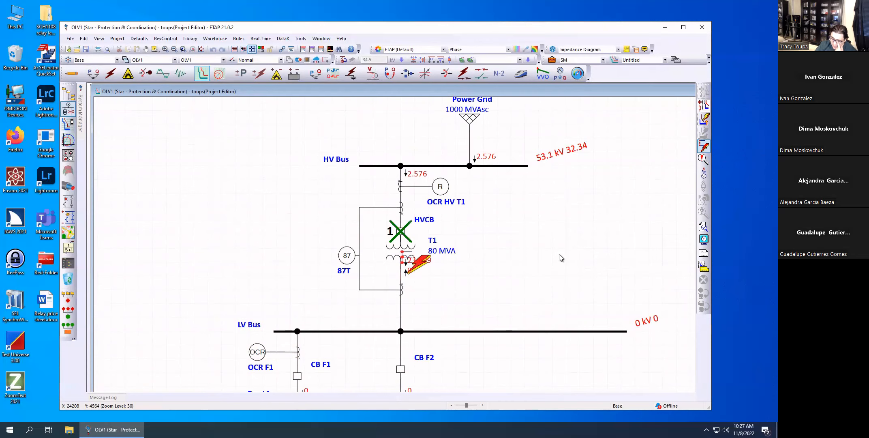
pyautogui.scroll(-1, 527, 276)
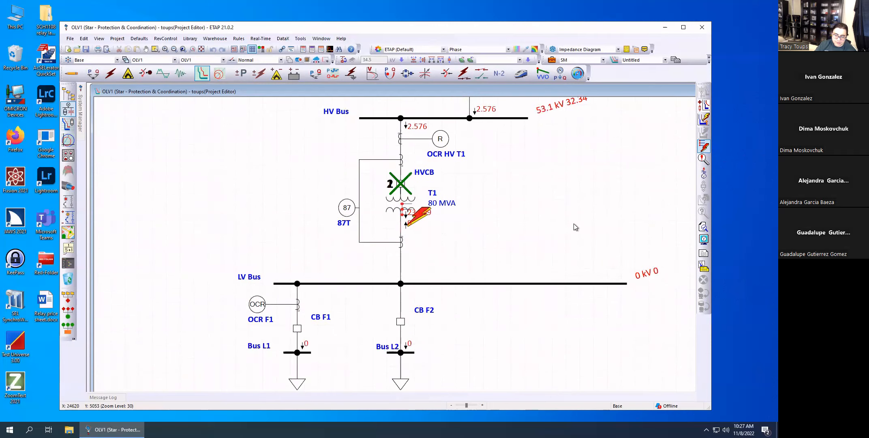